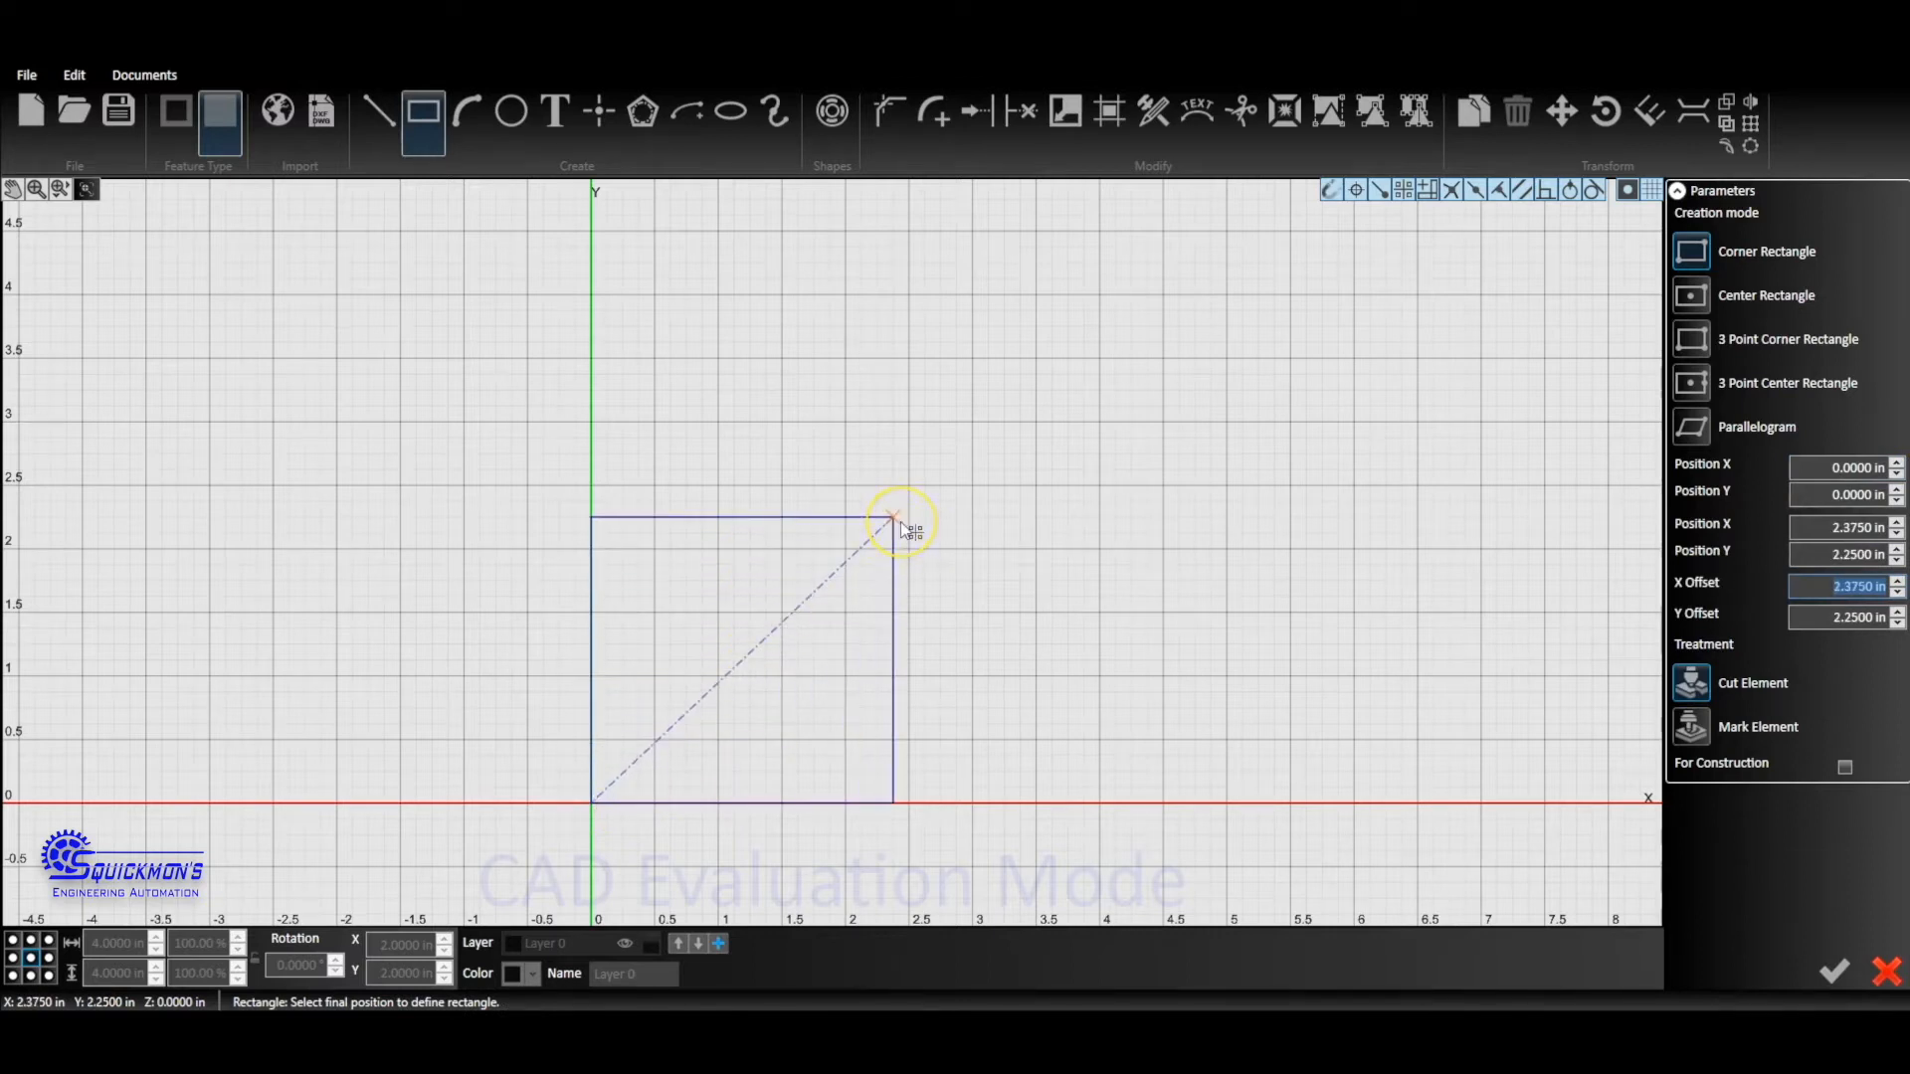
# - Complete the corner rectangle from the origin with an X offset of 4 in and a Y offset of 4 in
pyautogui.write('4')
pyautogui.press('Tab')
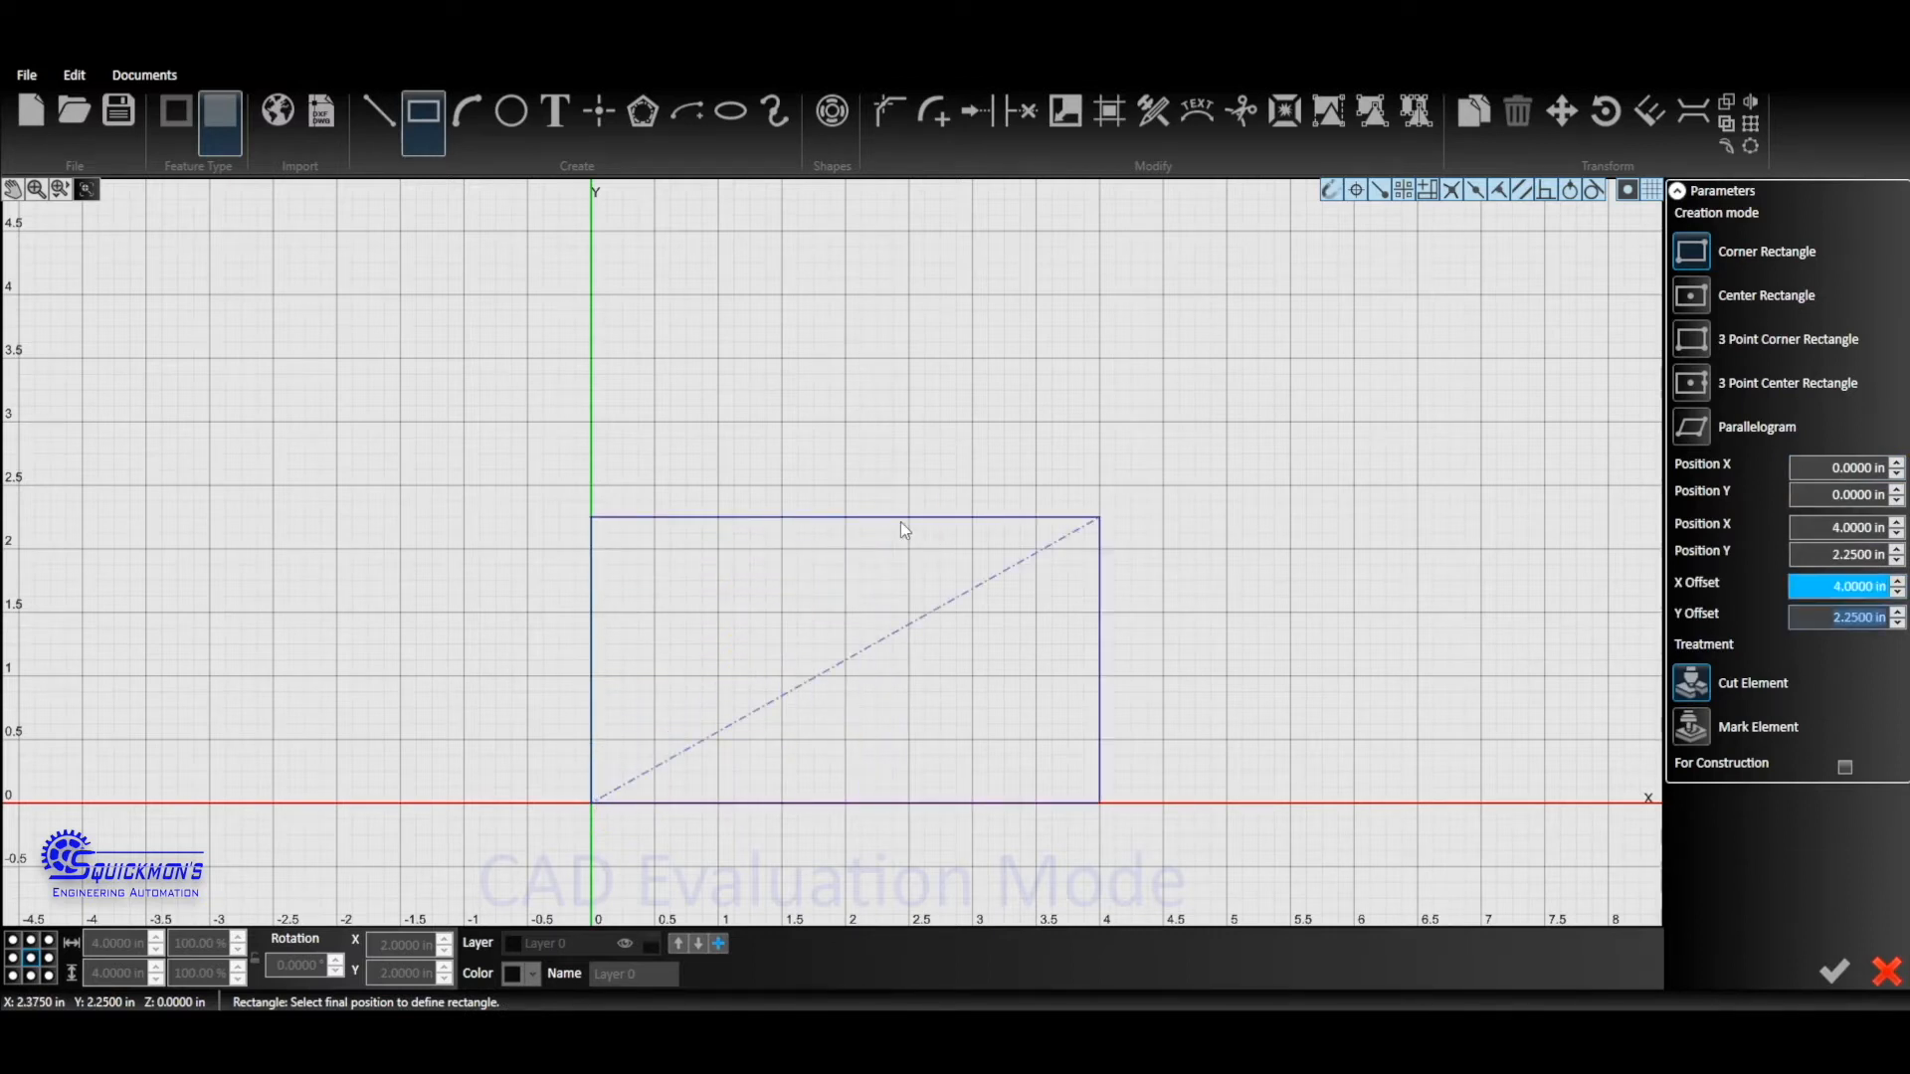
pyautogui.write('4')
pyautogui.press('Return')
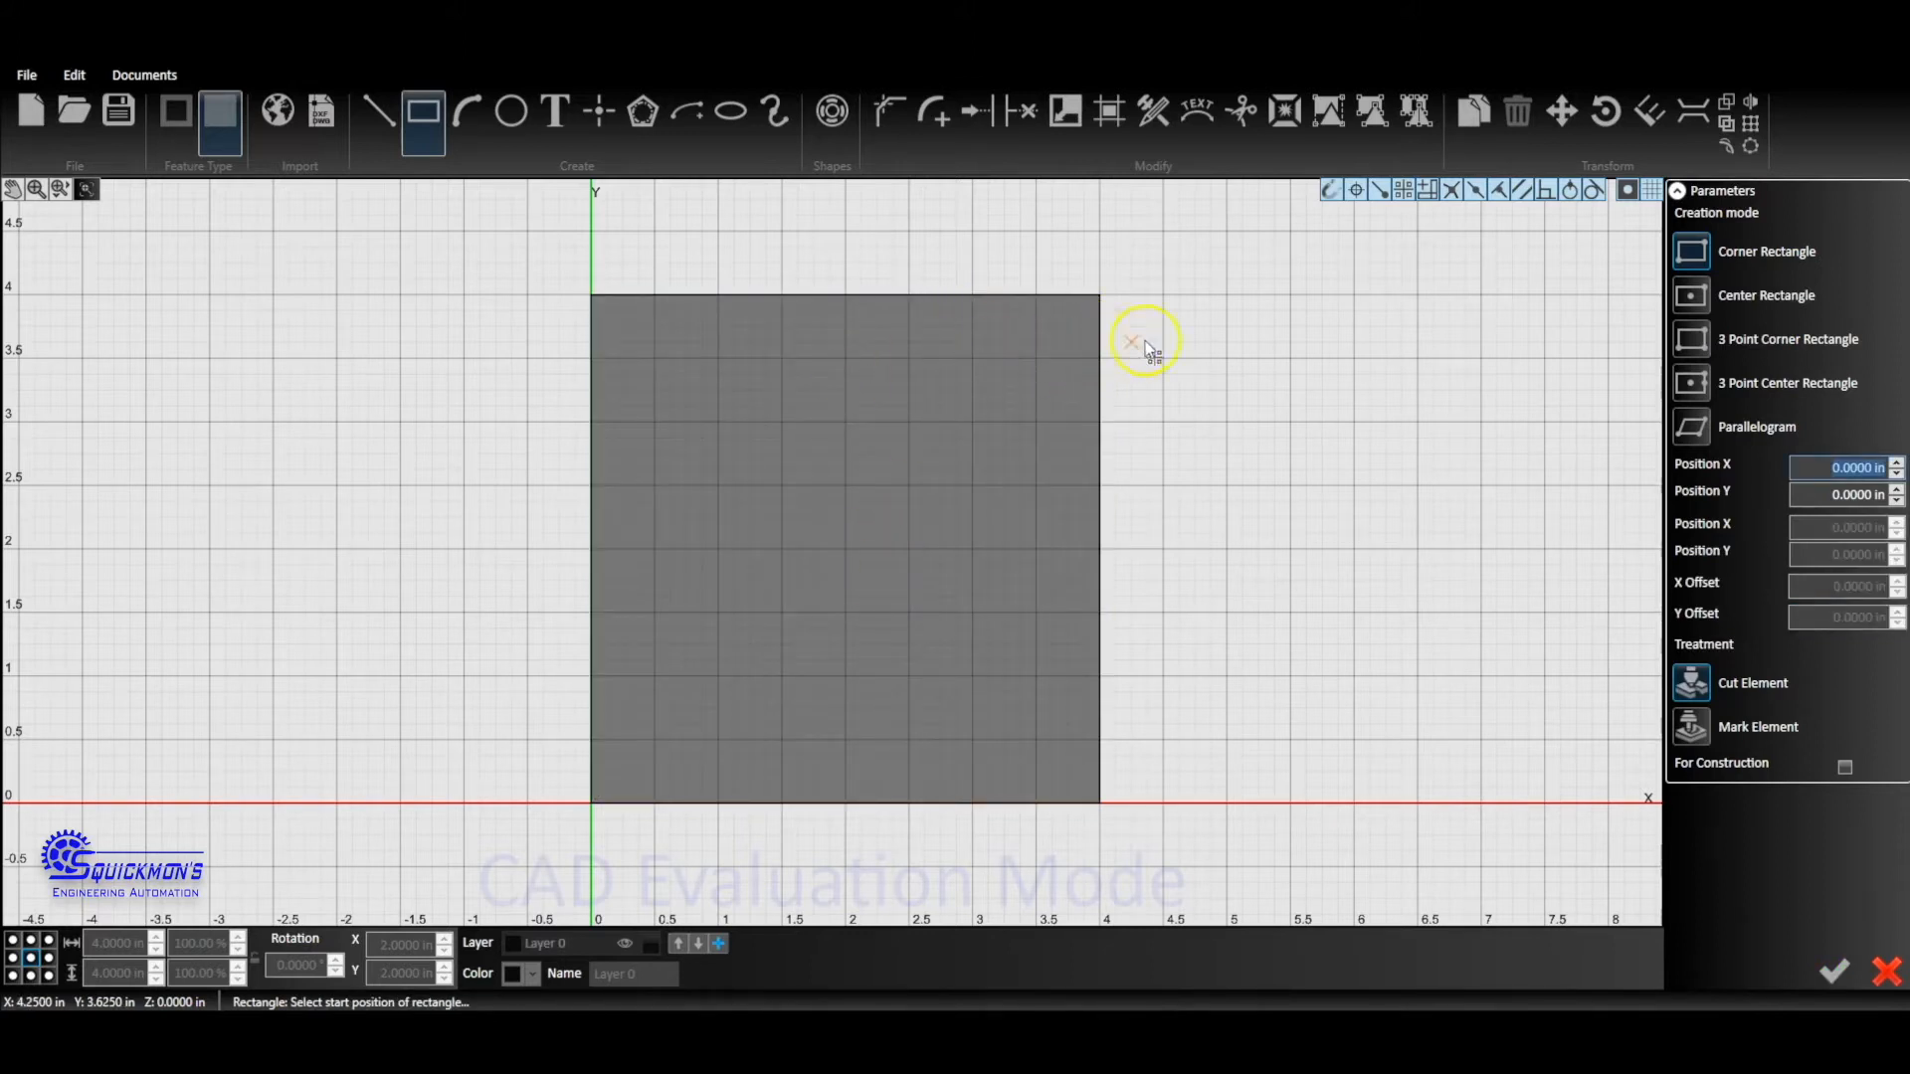
pyautogui.press('Escape')
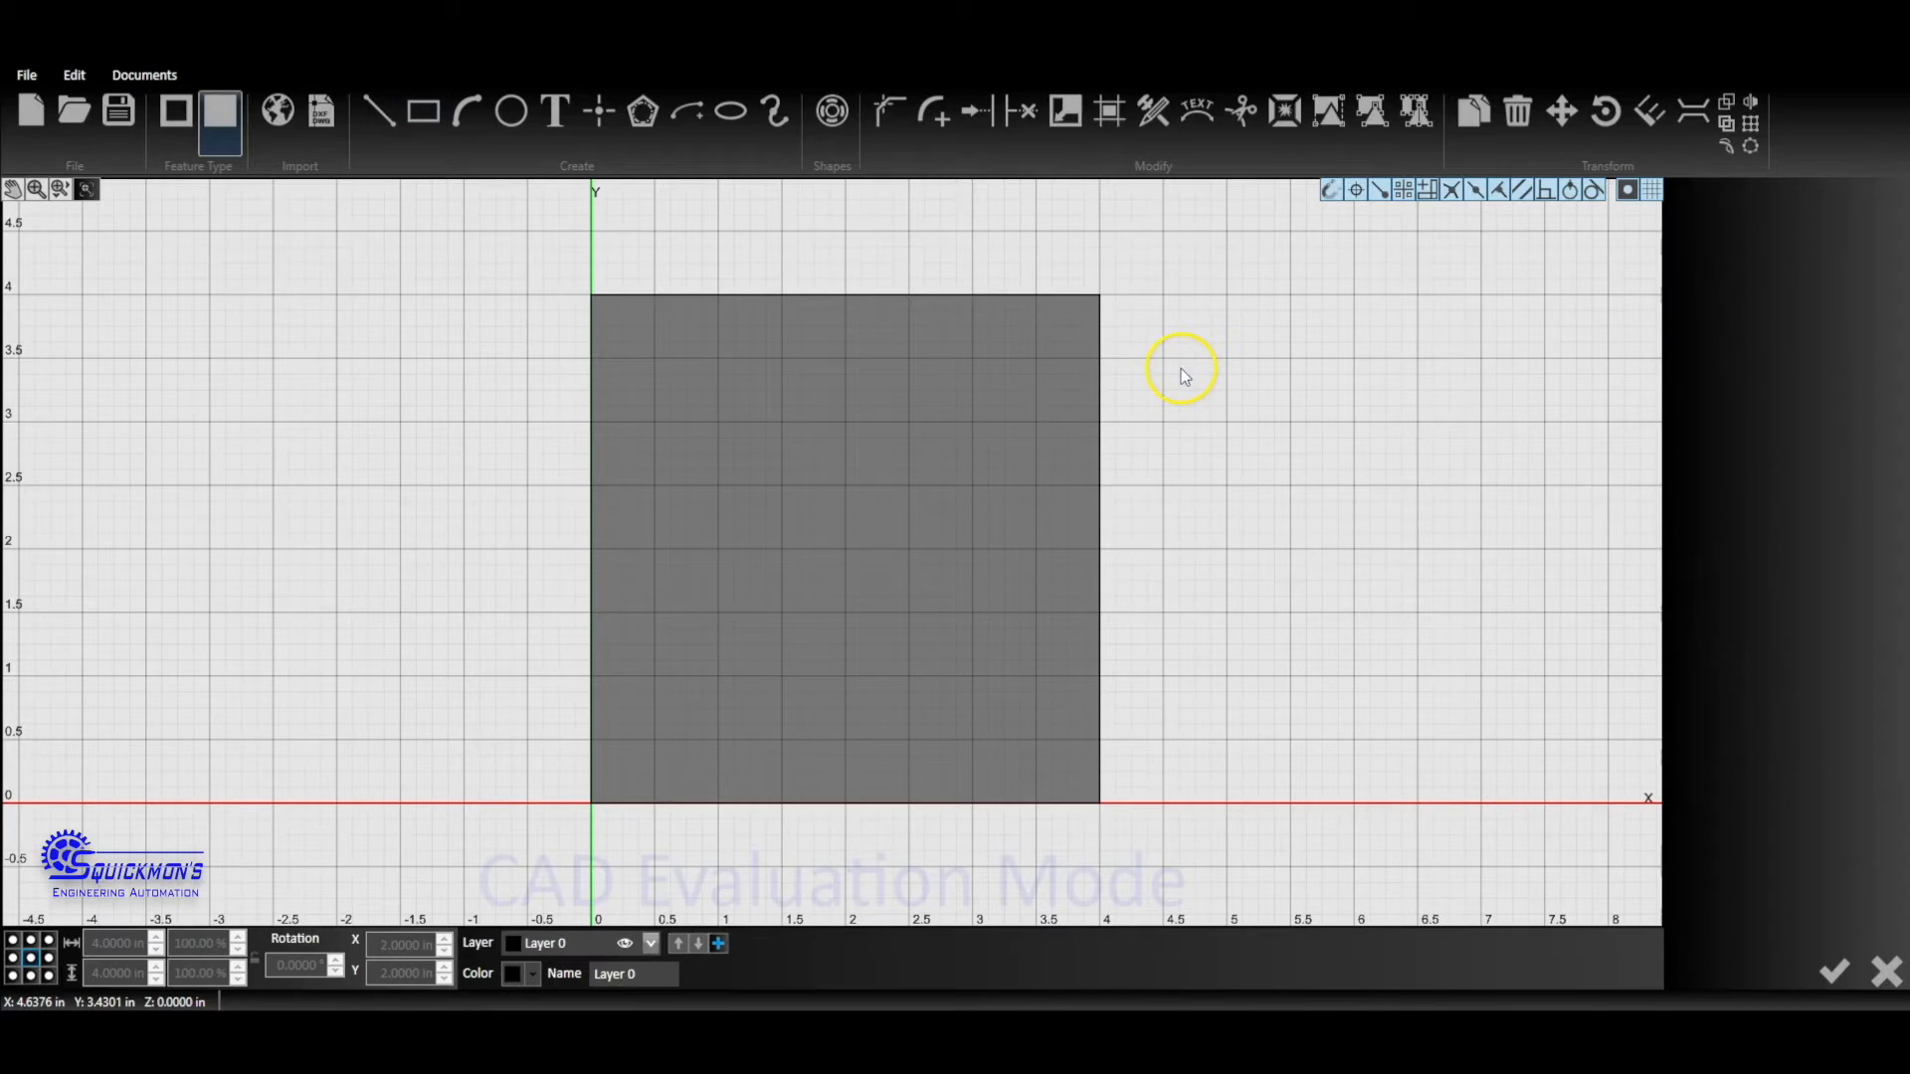
# - Draw a 0.375 in diameter center circle at X 0.5 in, Y 0.5 in inside the square
pyautogui.press('c')
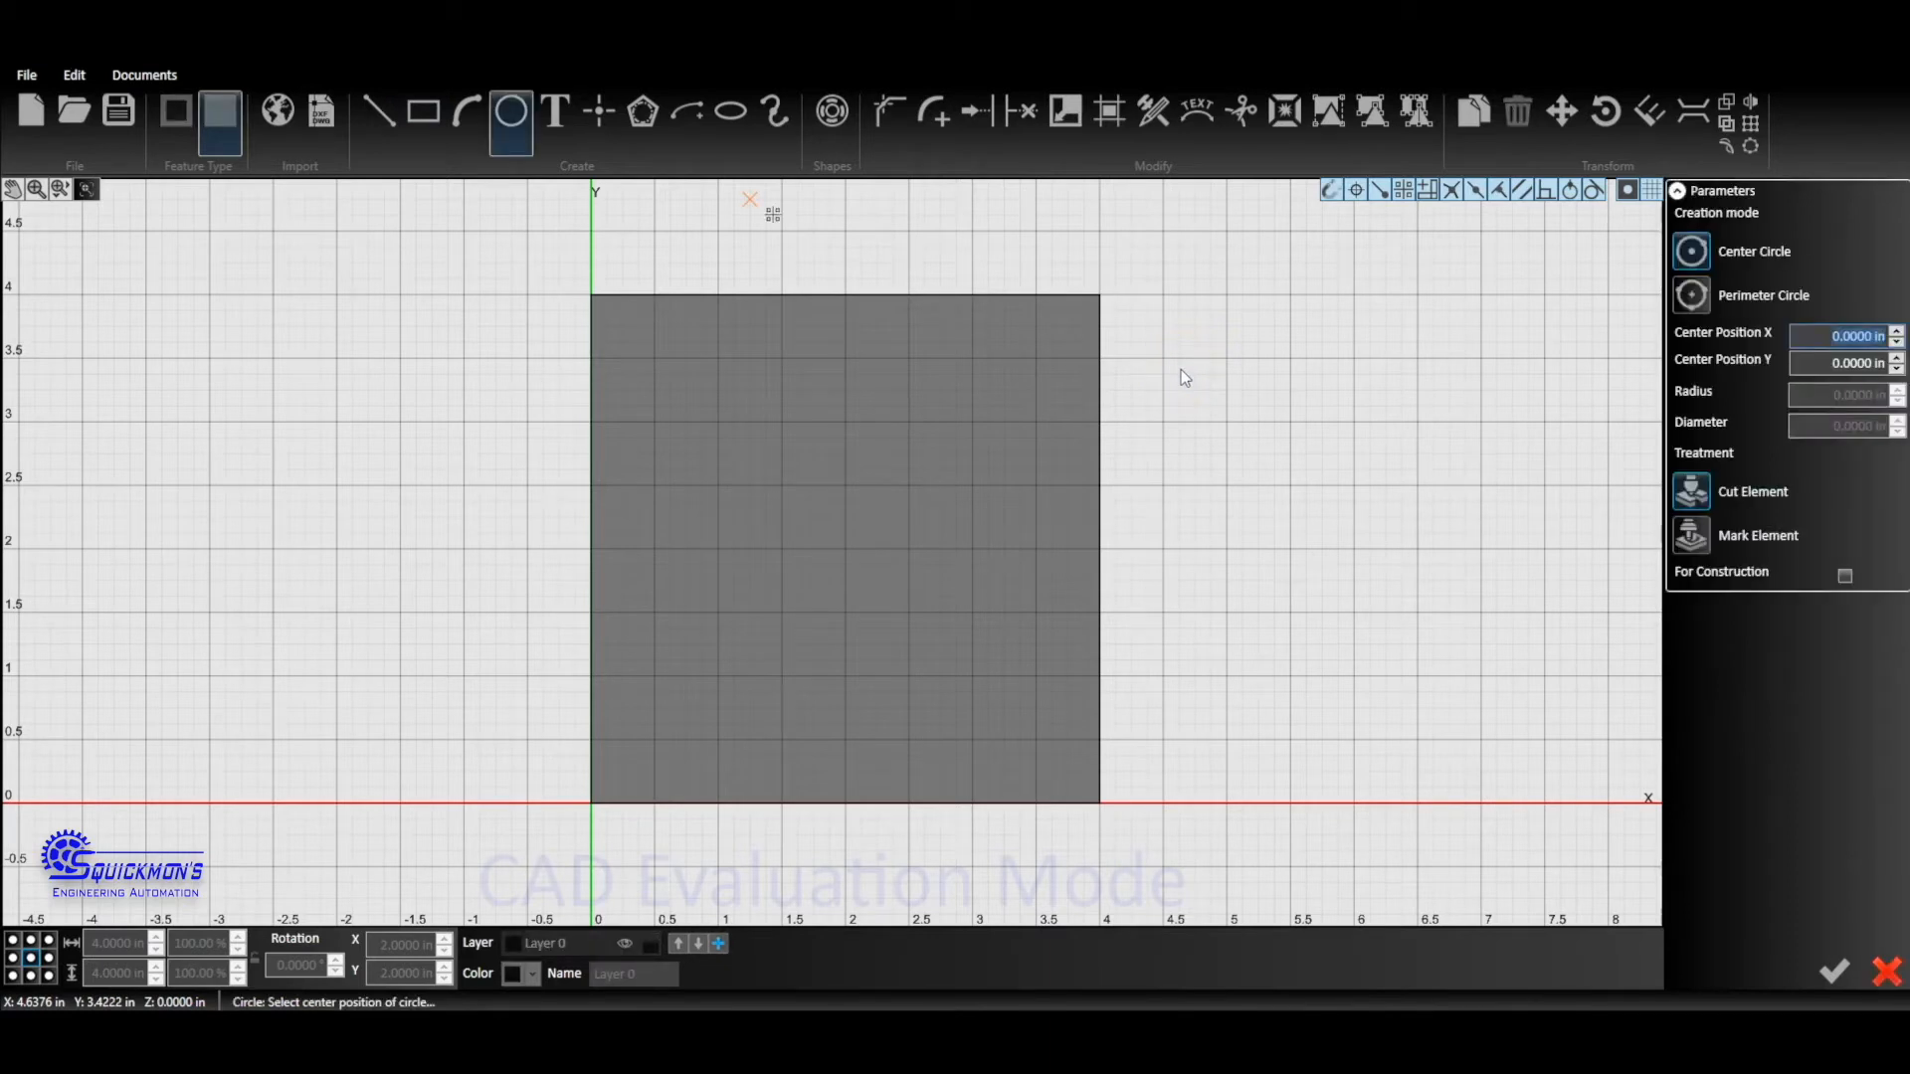
pyautogui.click(652, 739)
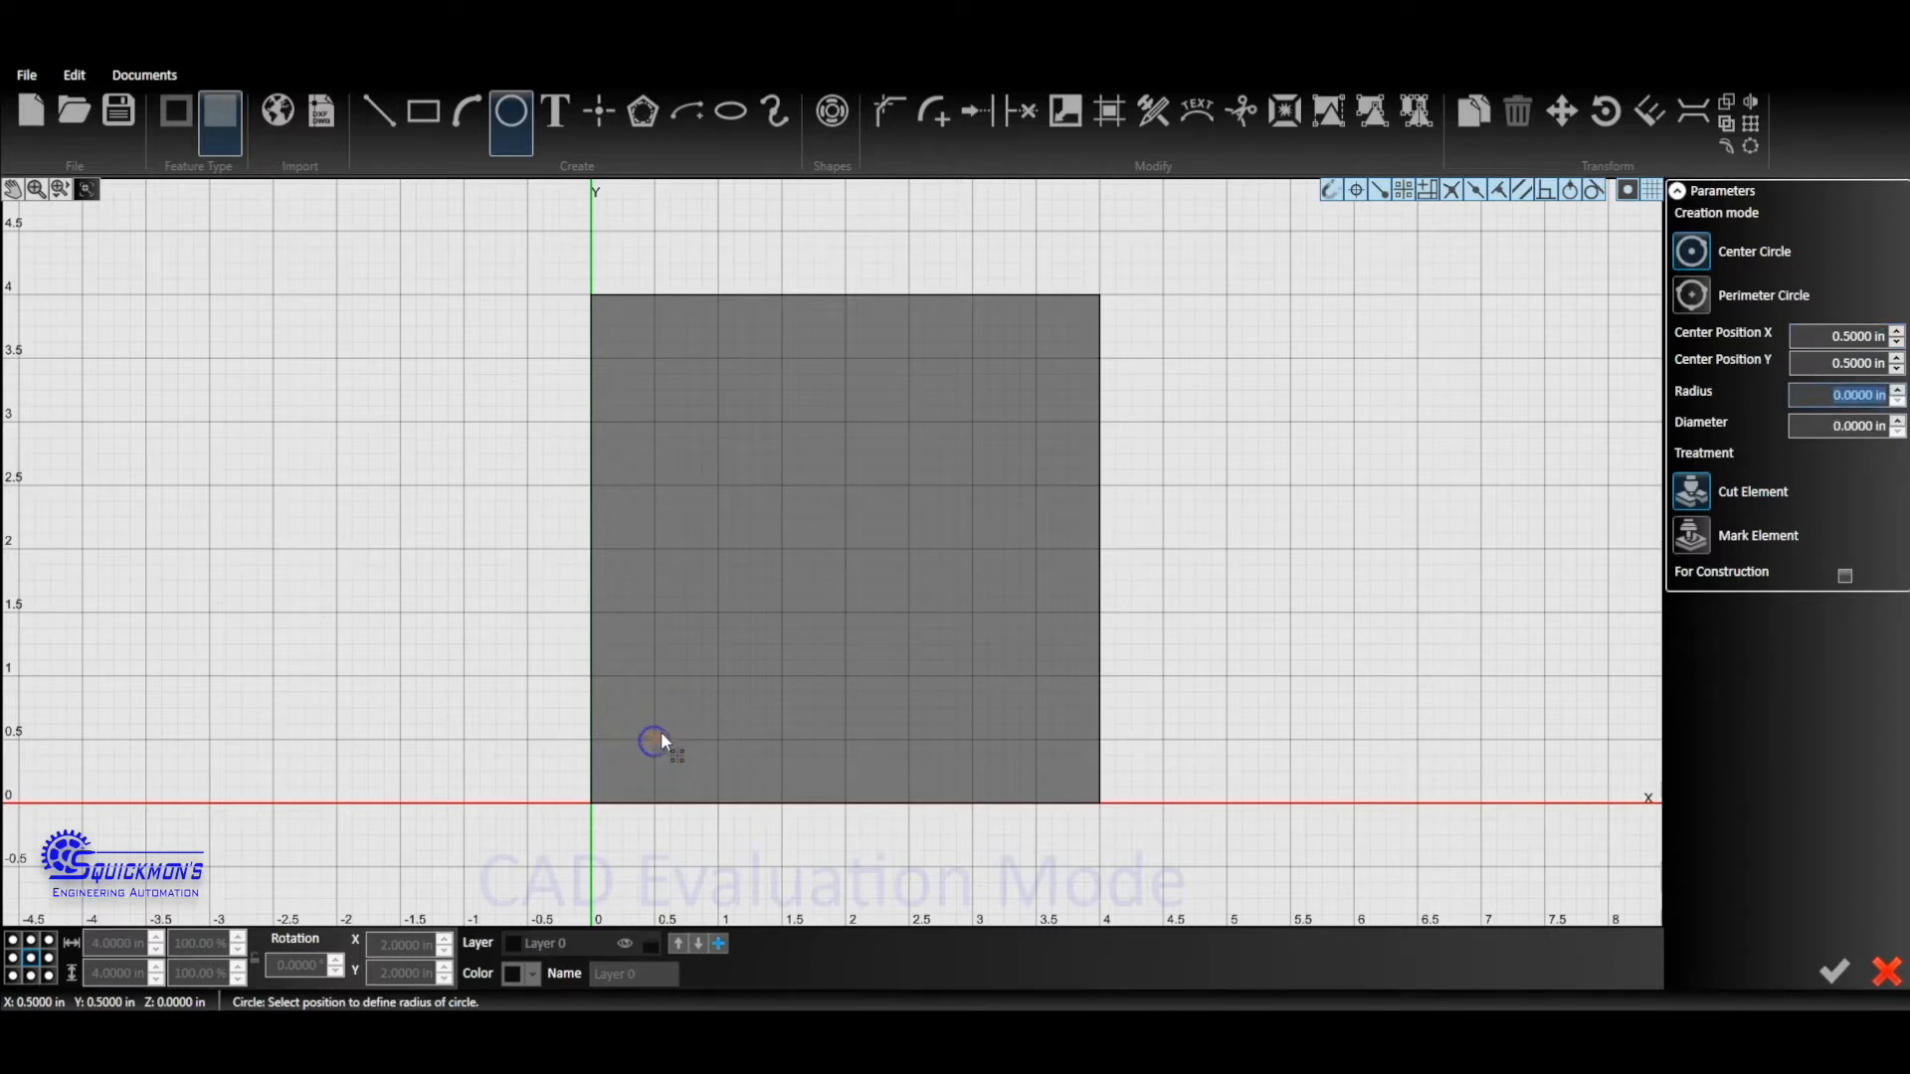
pyautogui.press('Tab')
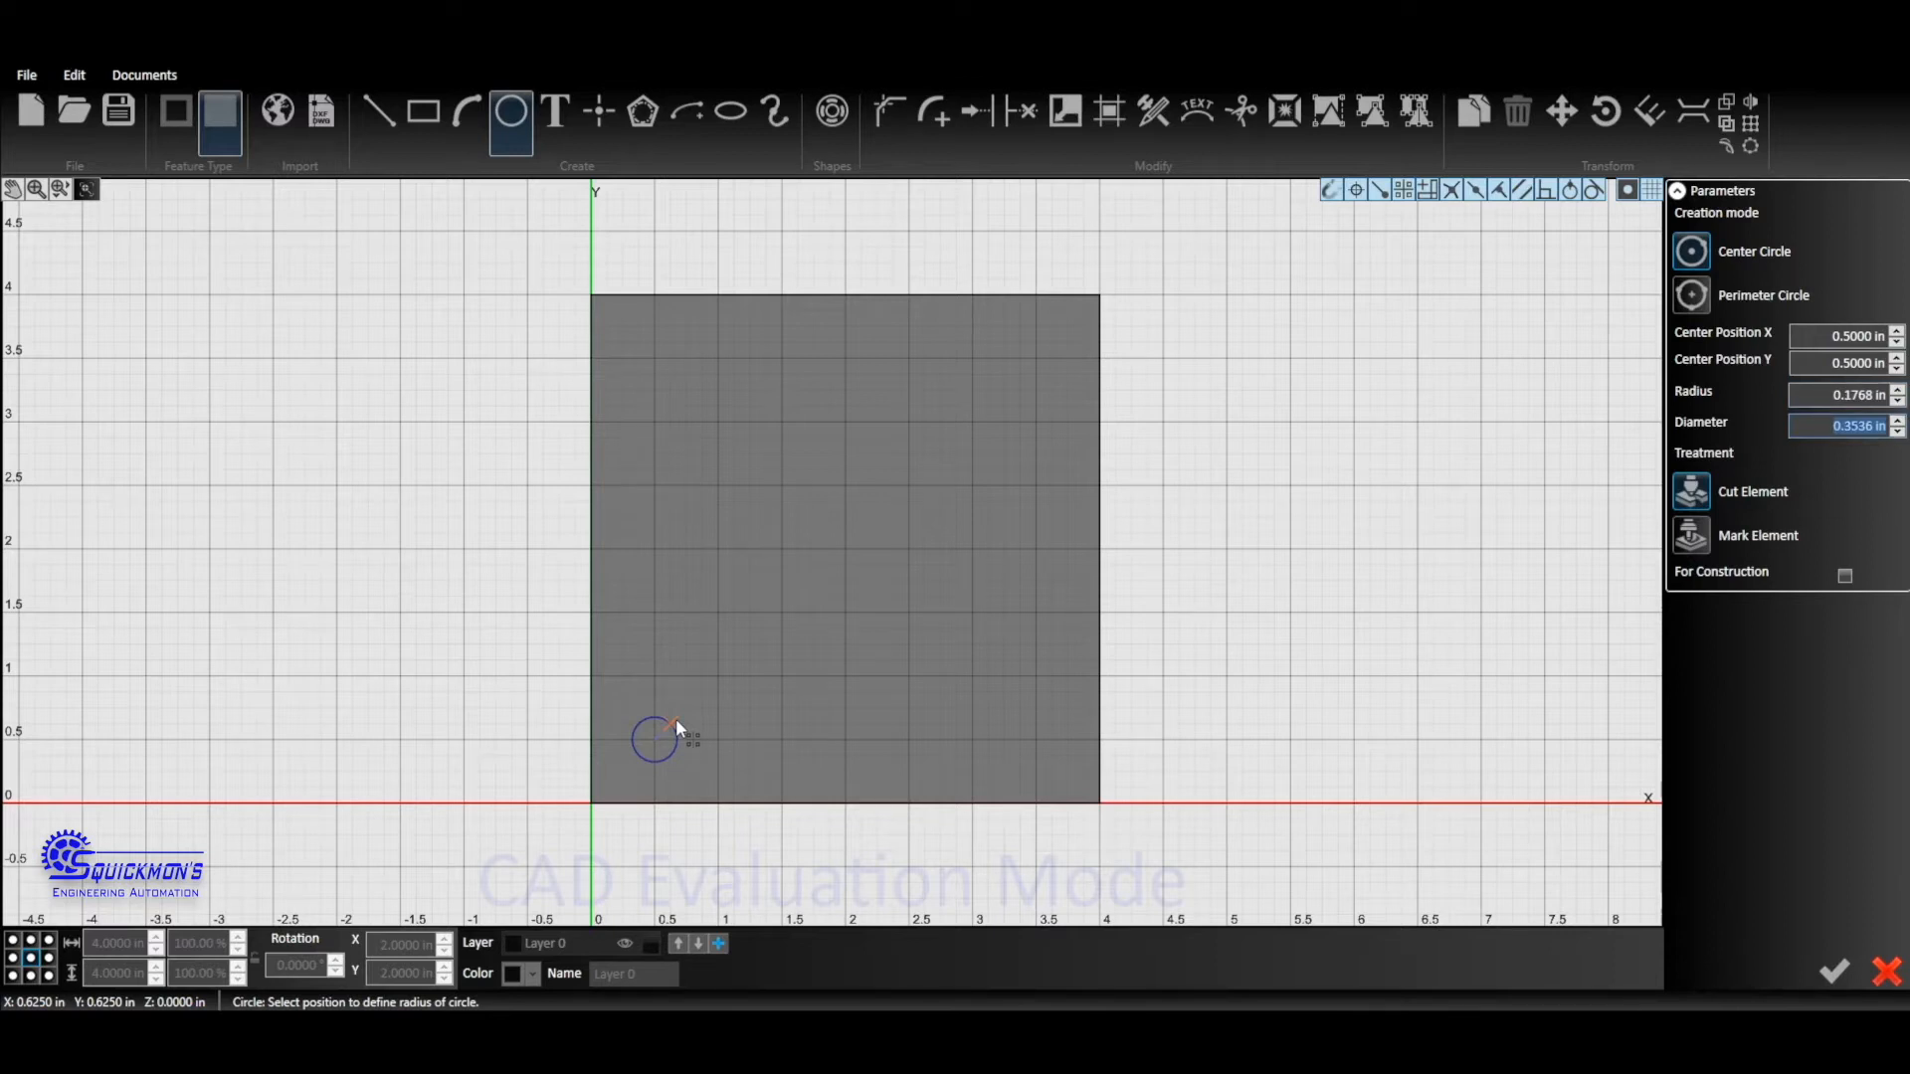
pyautogui.write('.375')
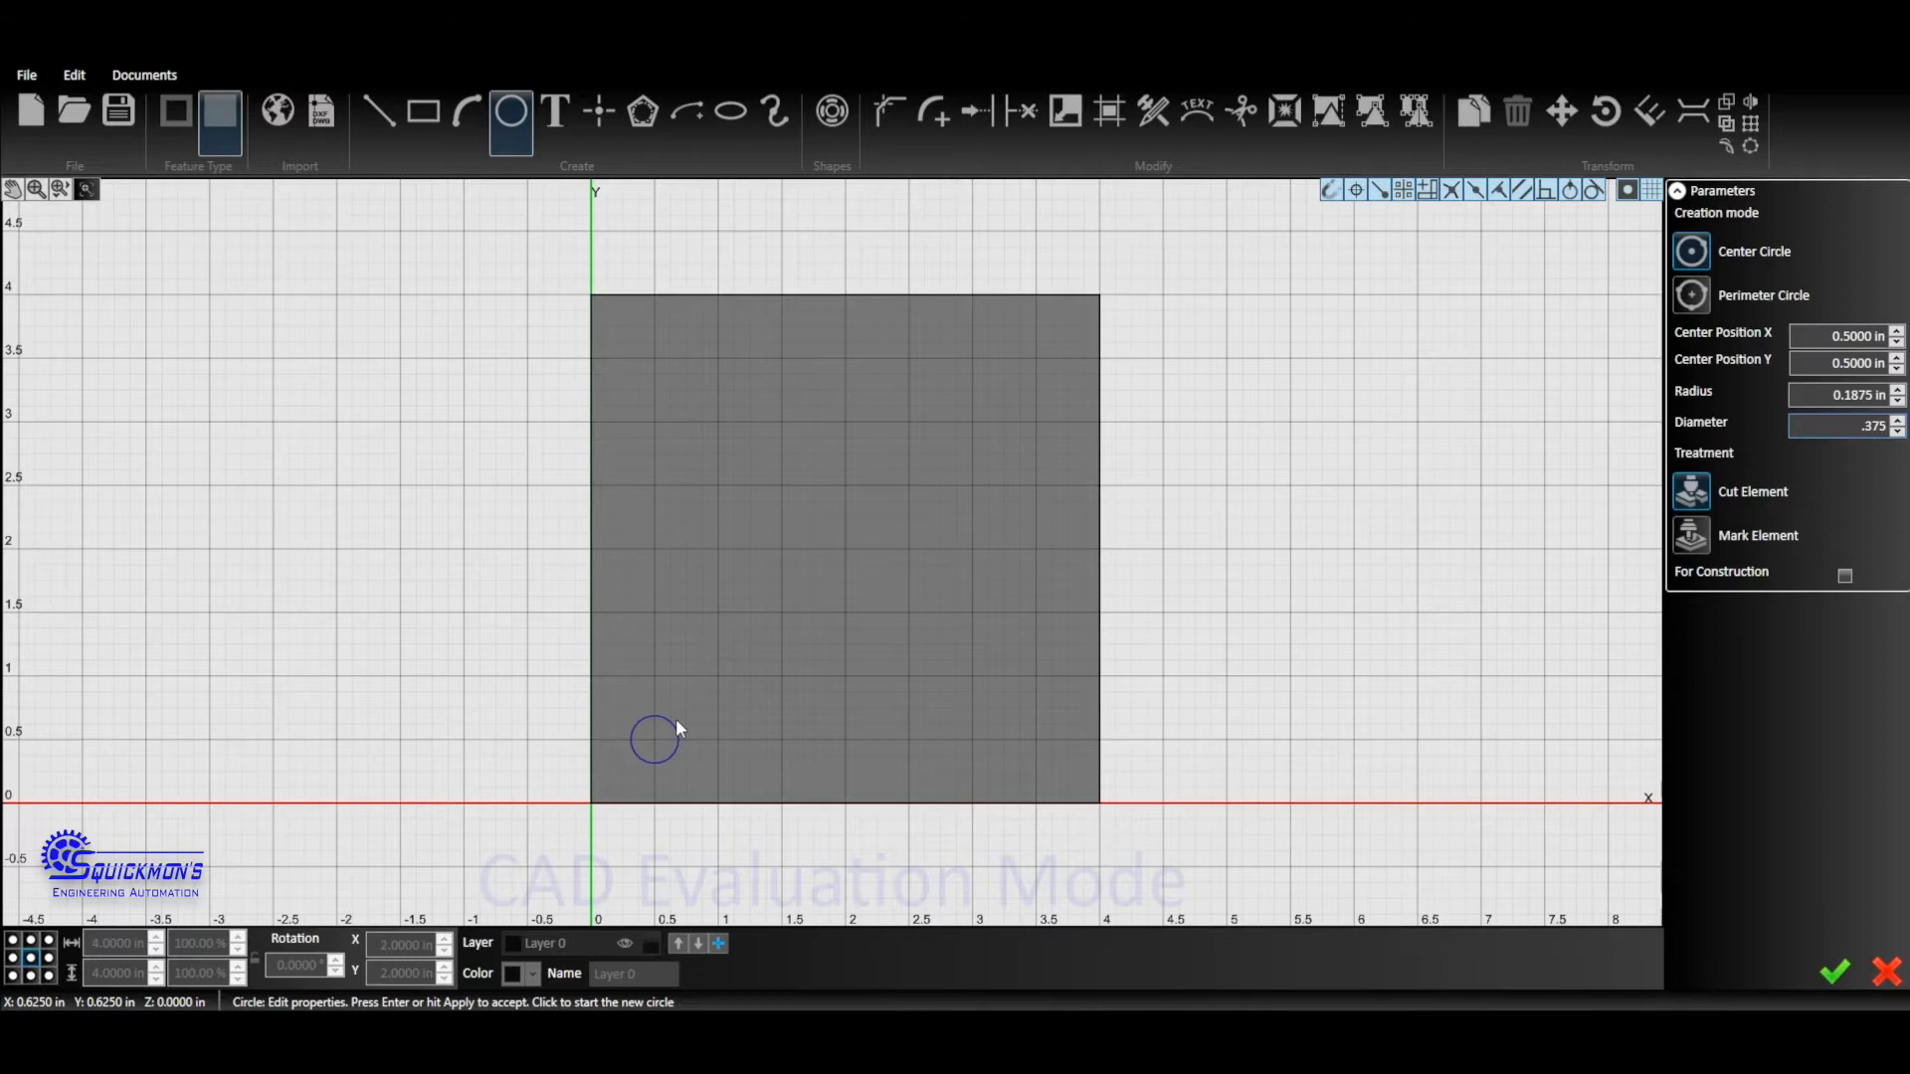
pyautogui.press('Return')
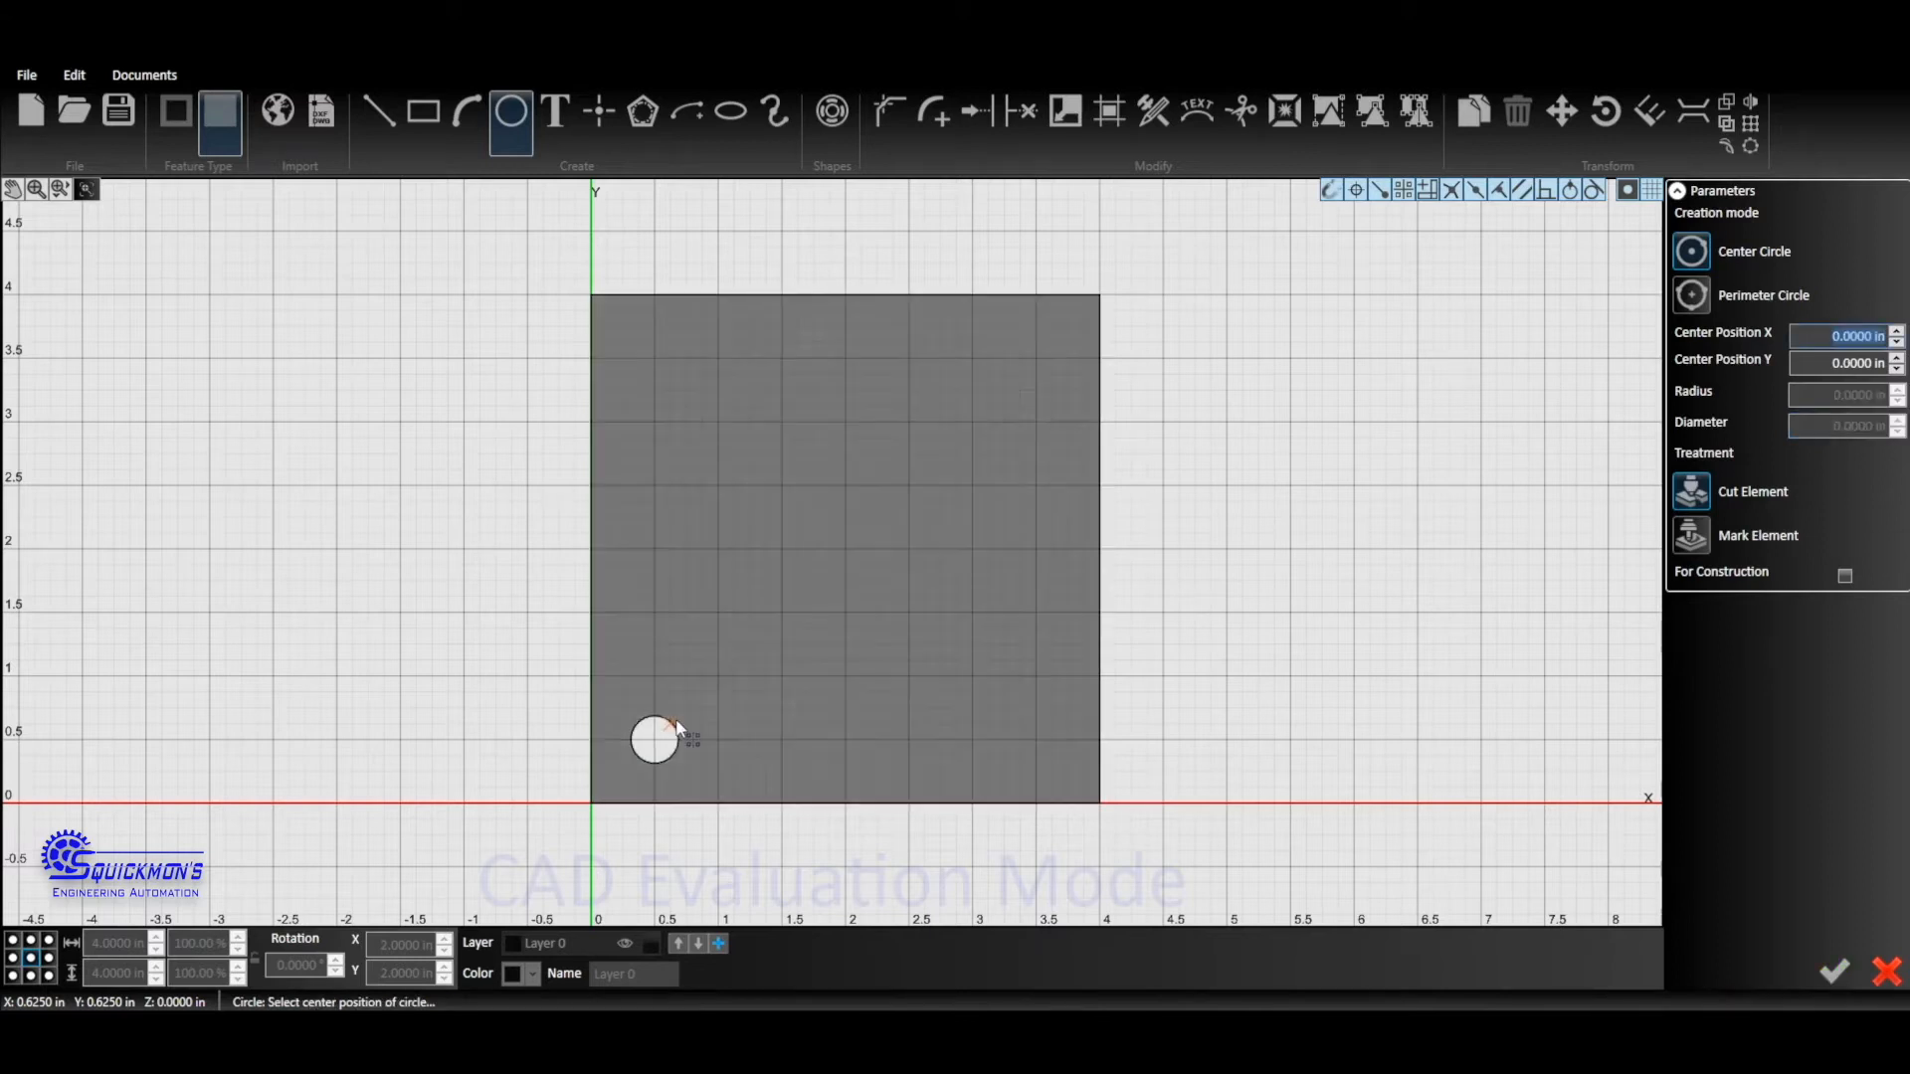
pyautogui.press('Escape')
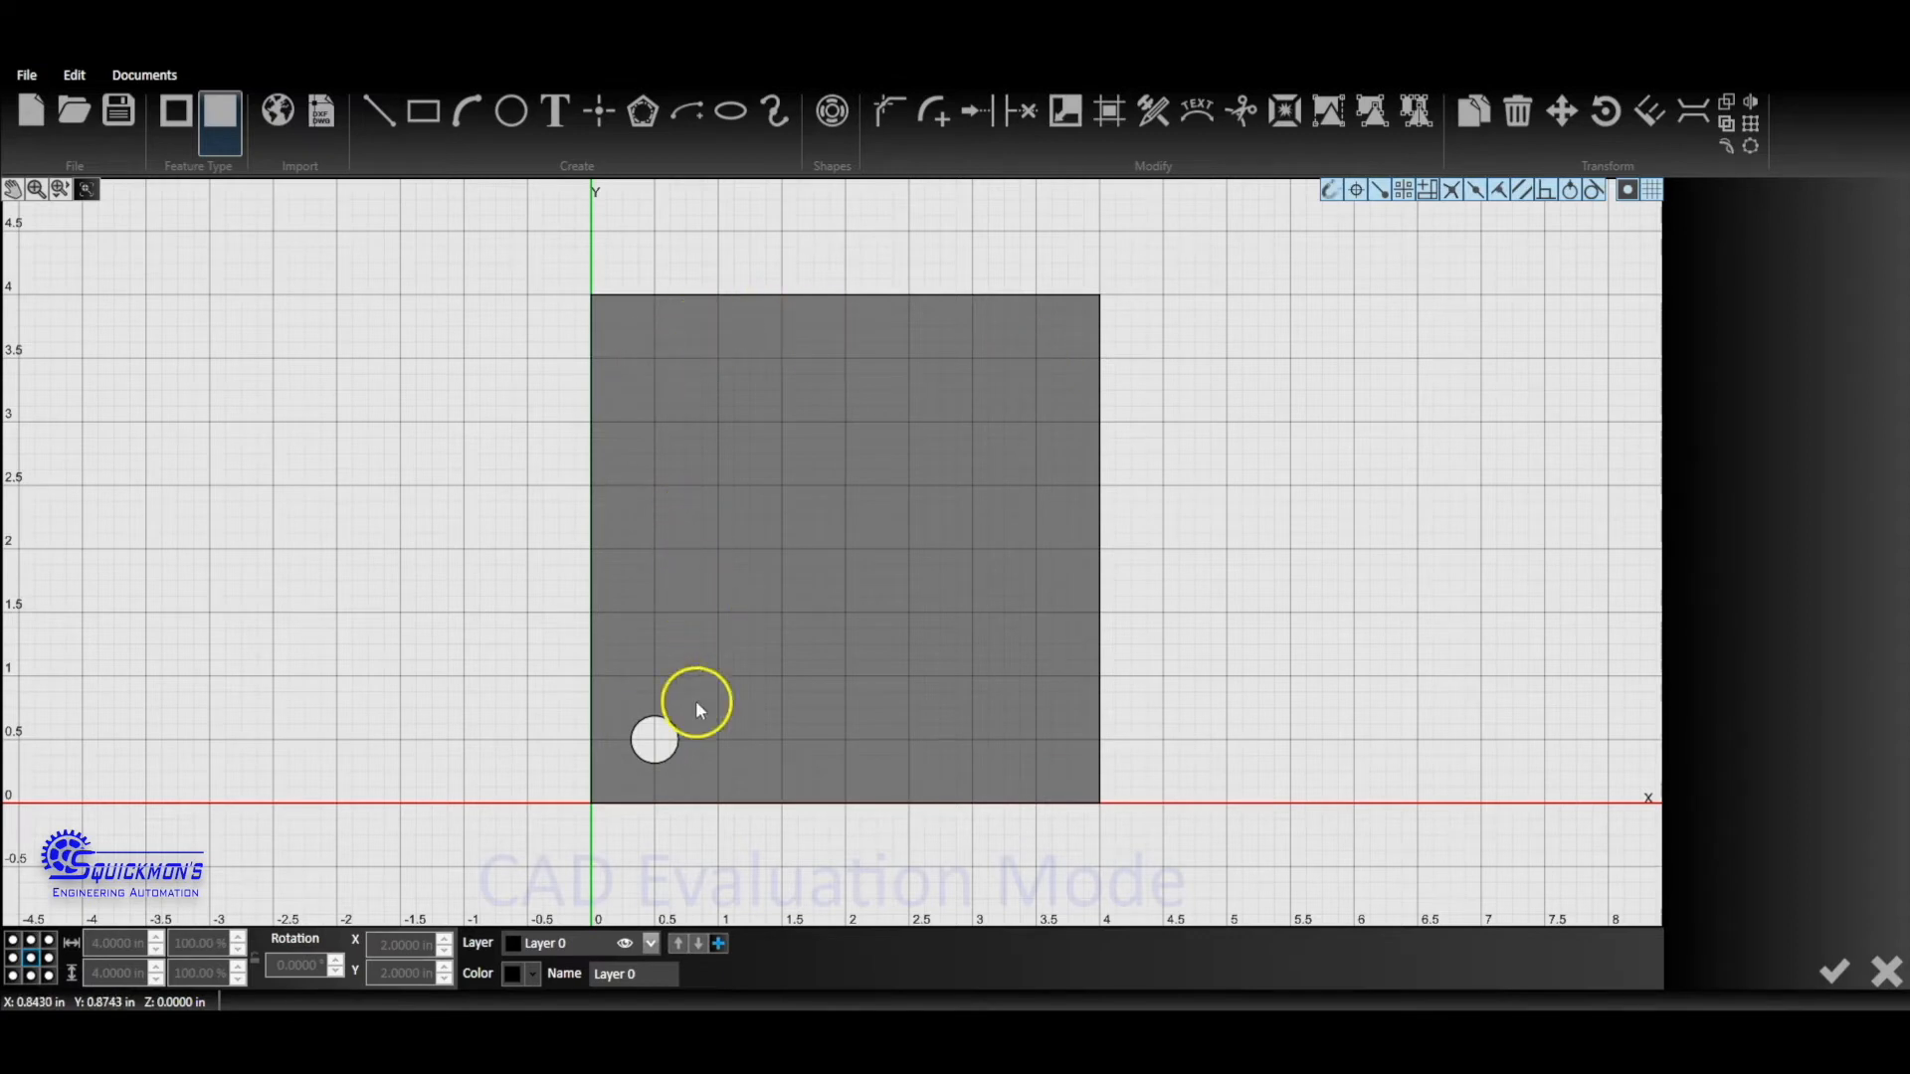
# - Linear-pattern the hole two by two, with a total distance of 3 in in both directions, using angles 0° and 90°
pyautogui.click(674, 762)
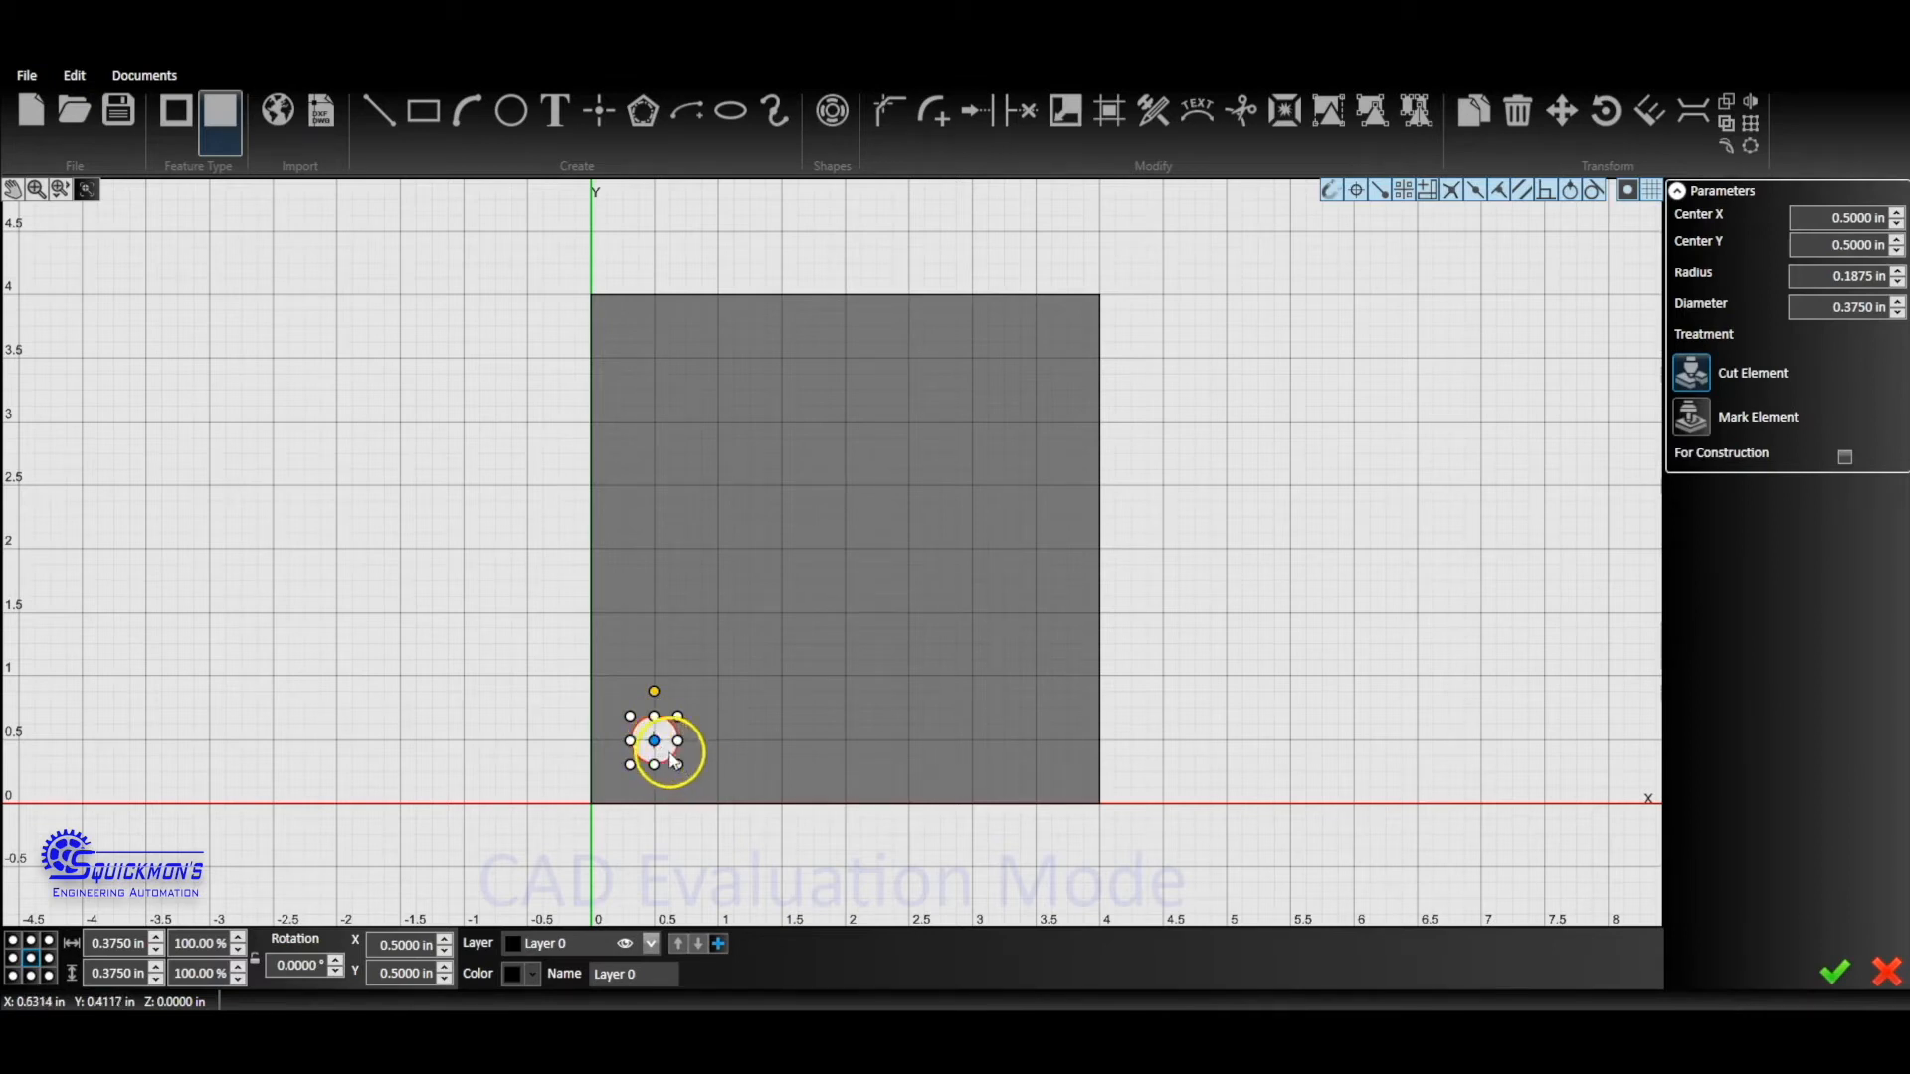
pyautogui.click(1753, 123)
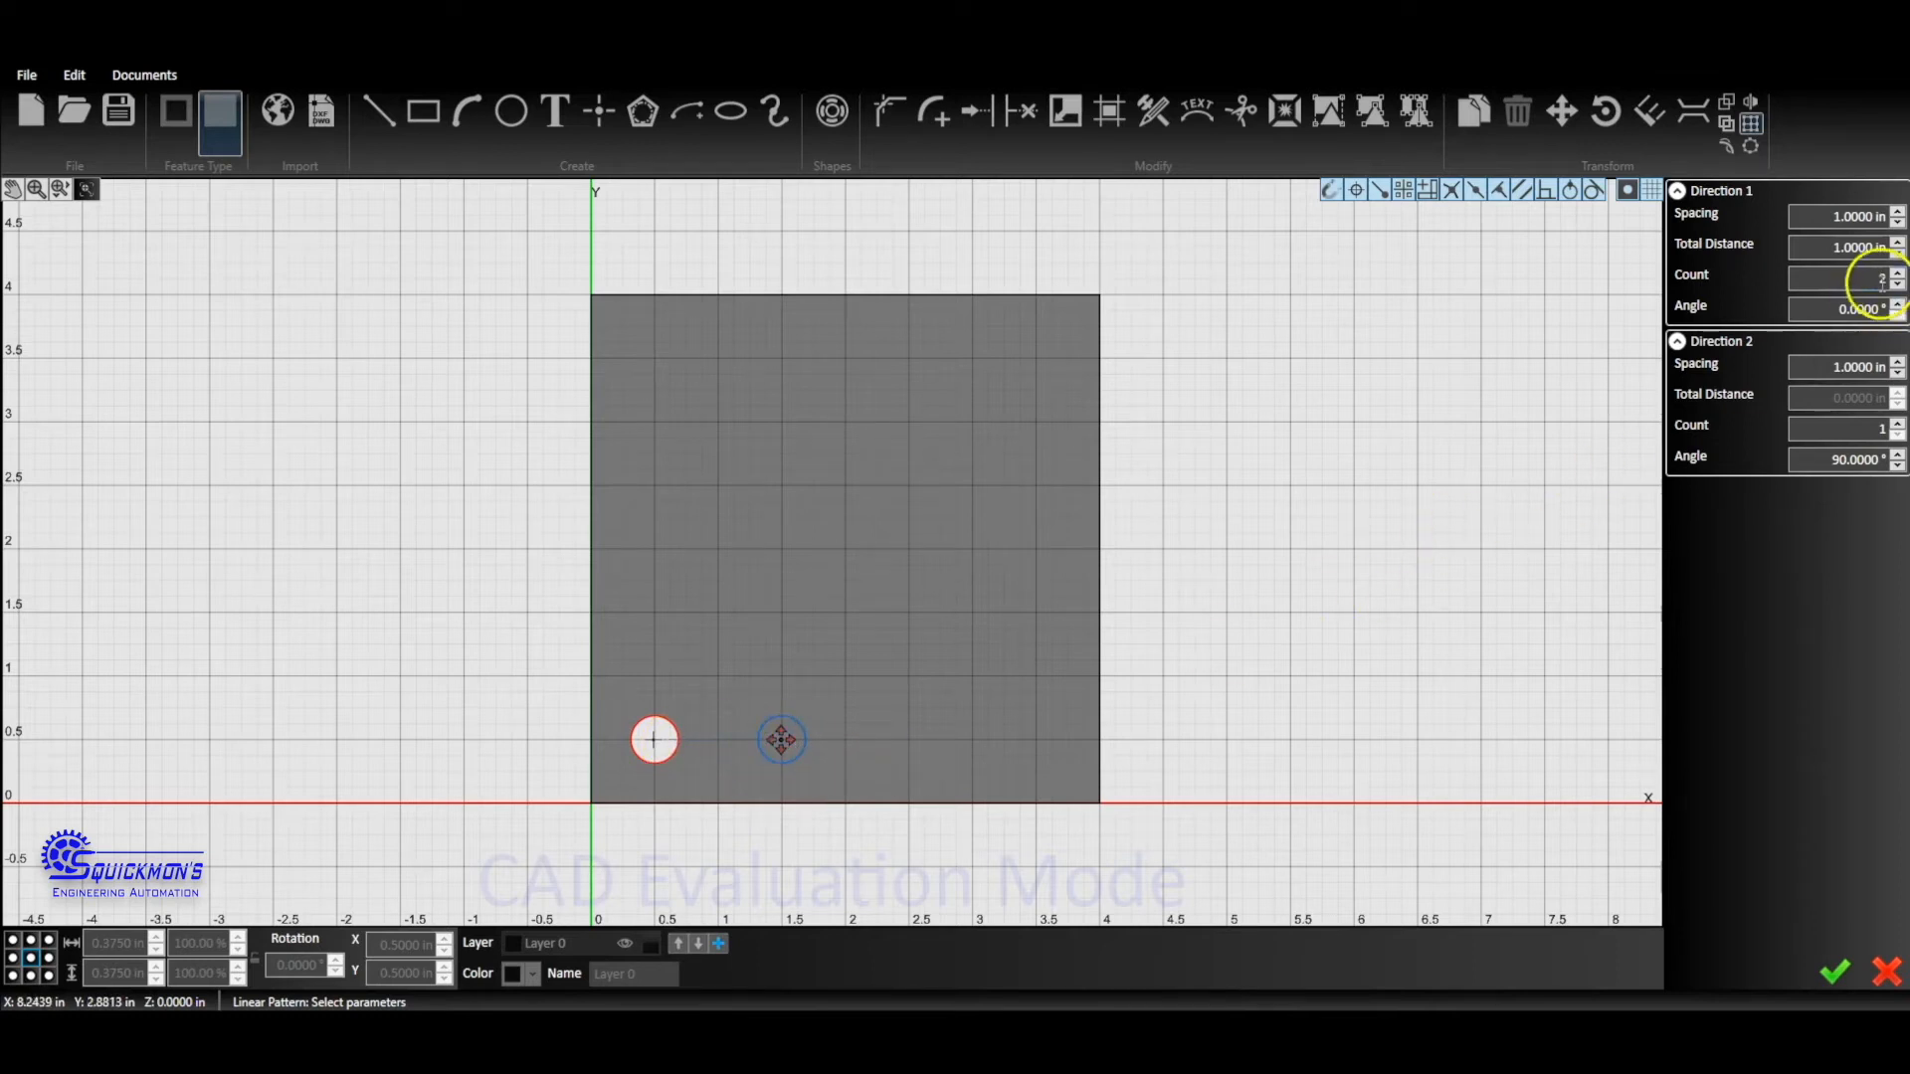
pyautogui.click(1816, 245)
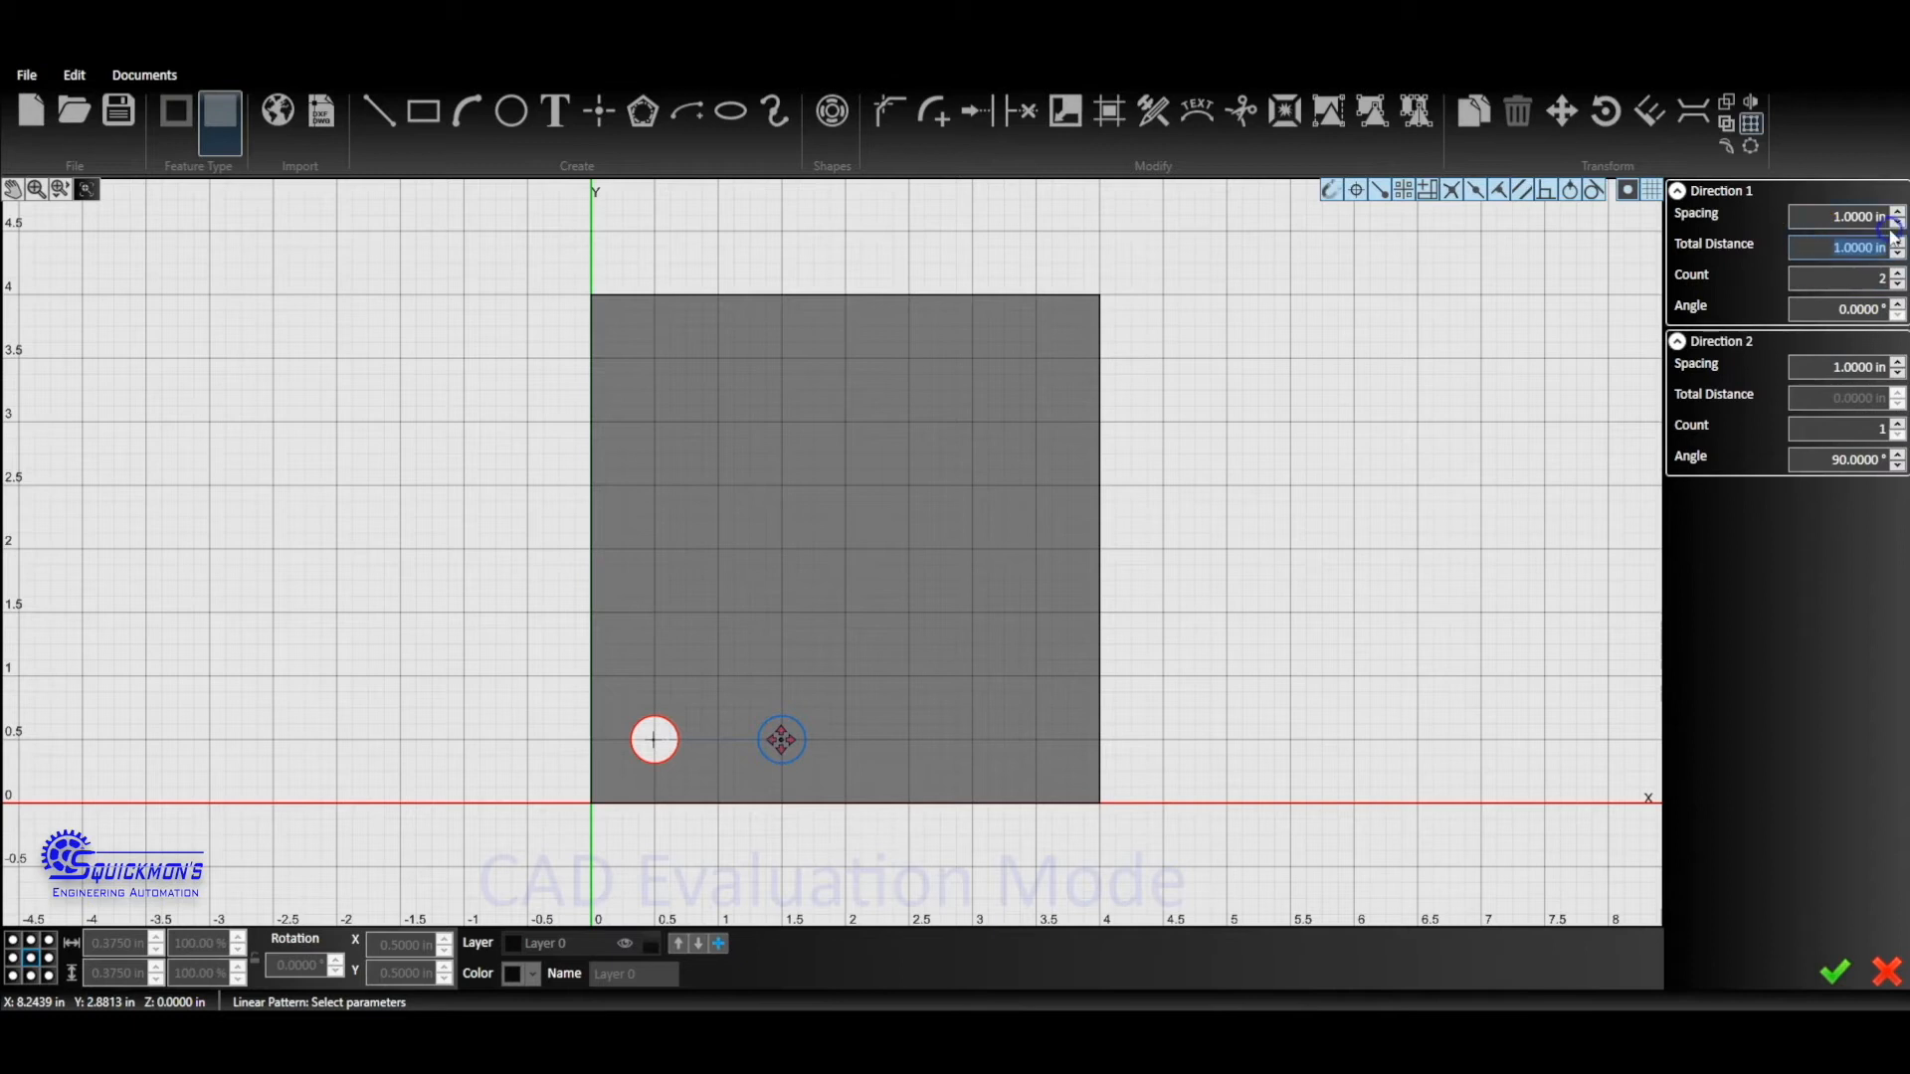
pyautogui.write('3')
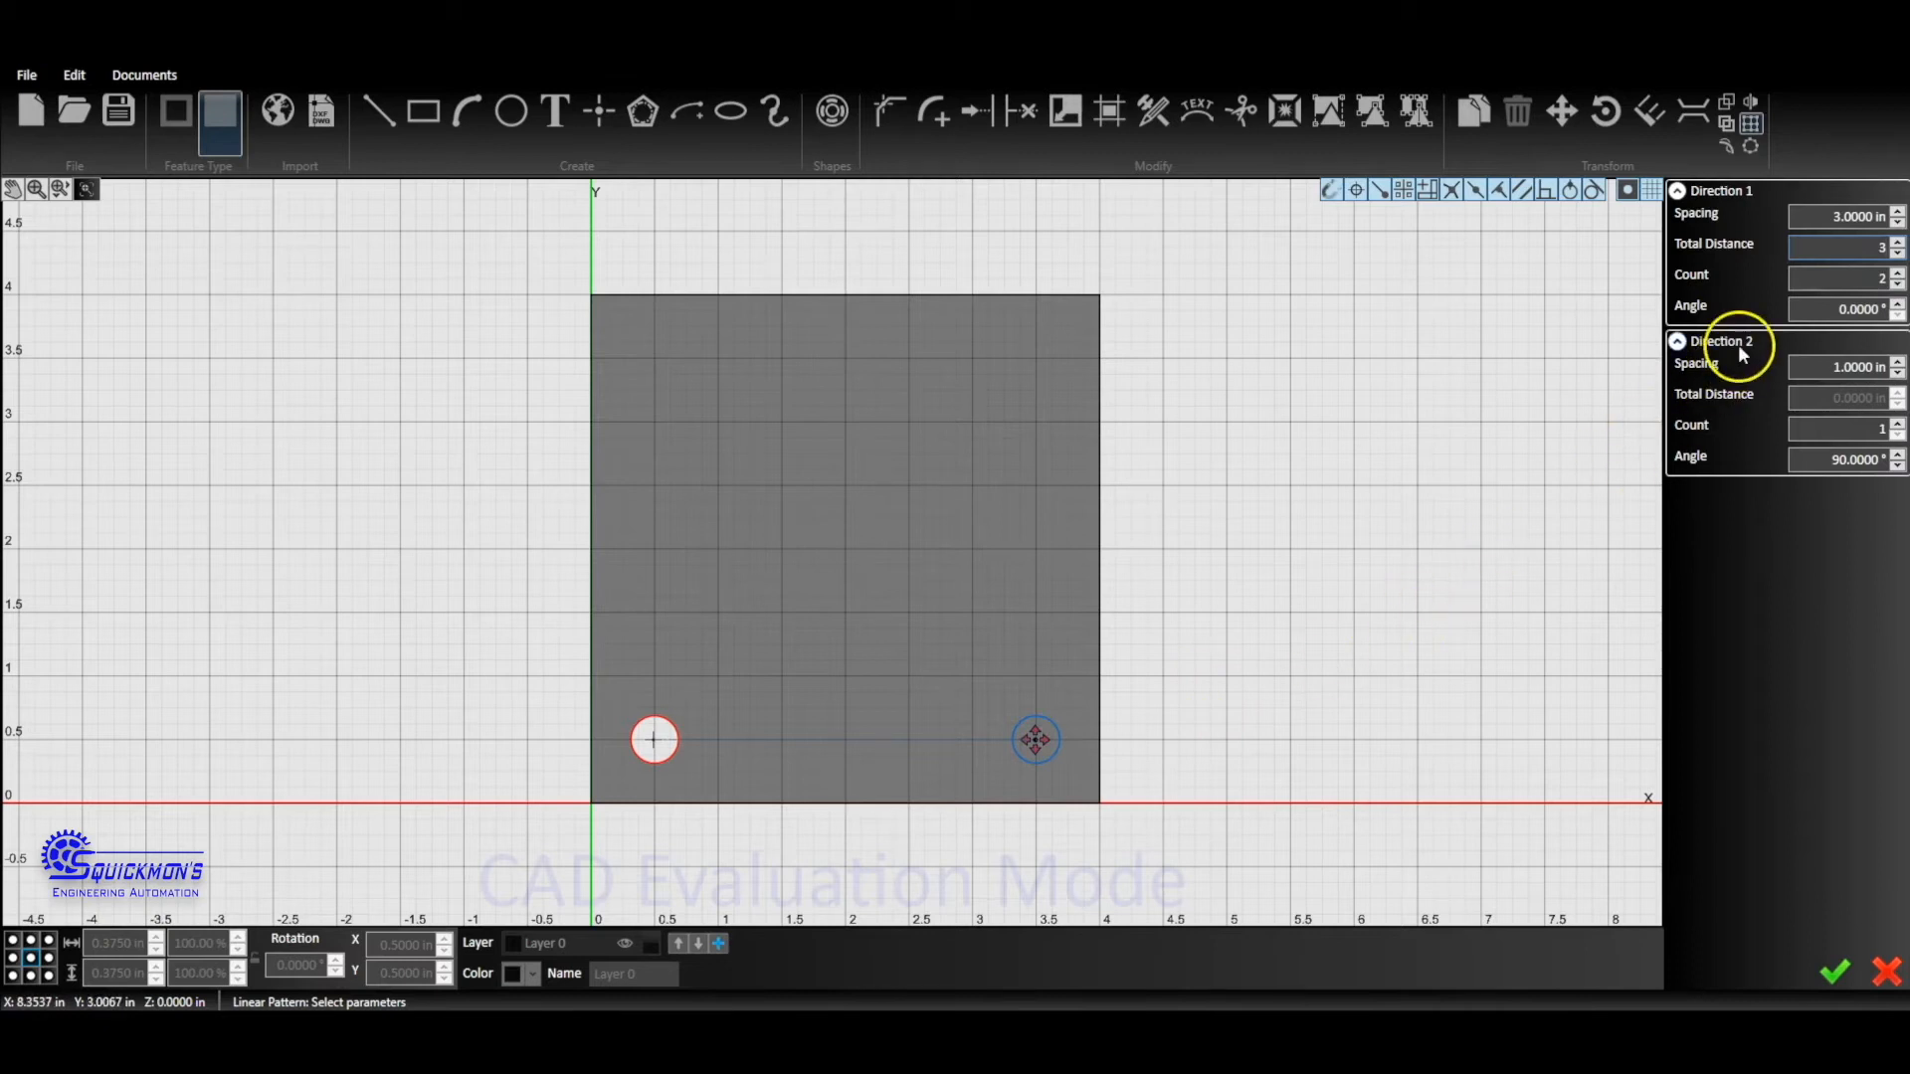
pyautogui.click(1844, 428)
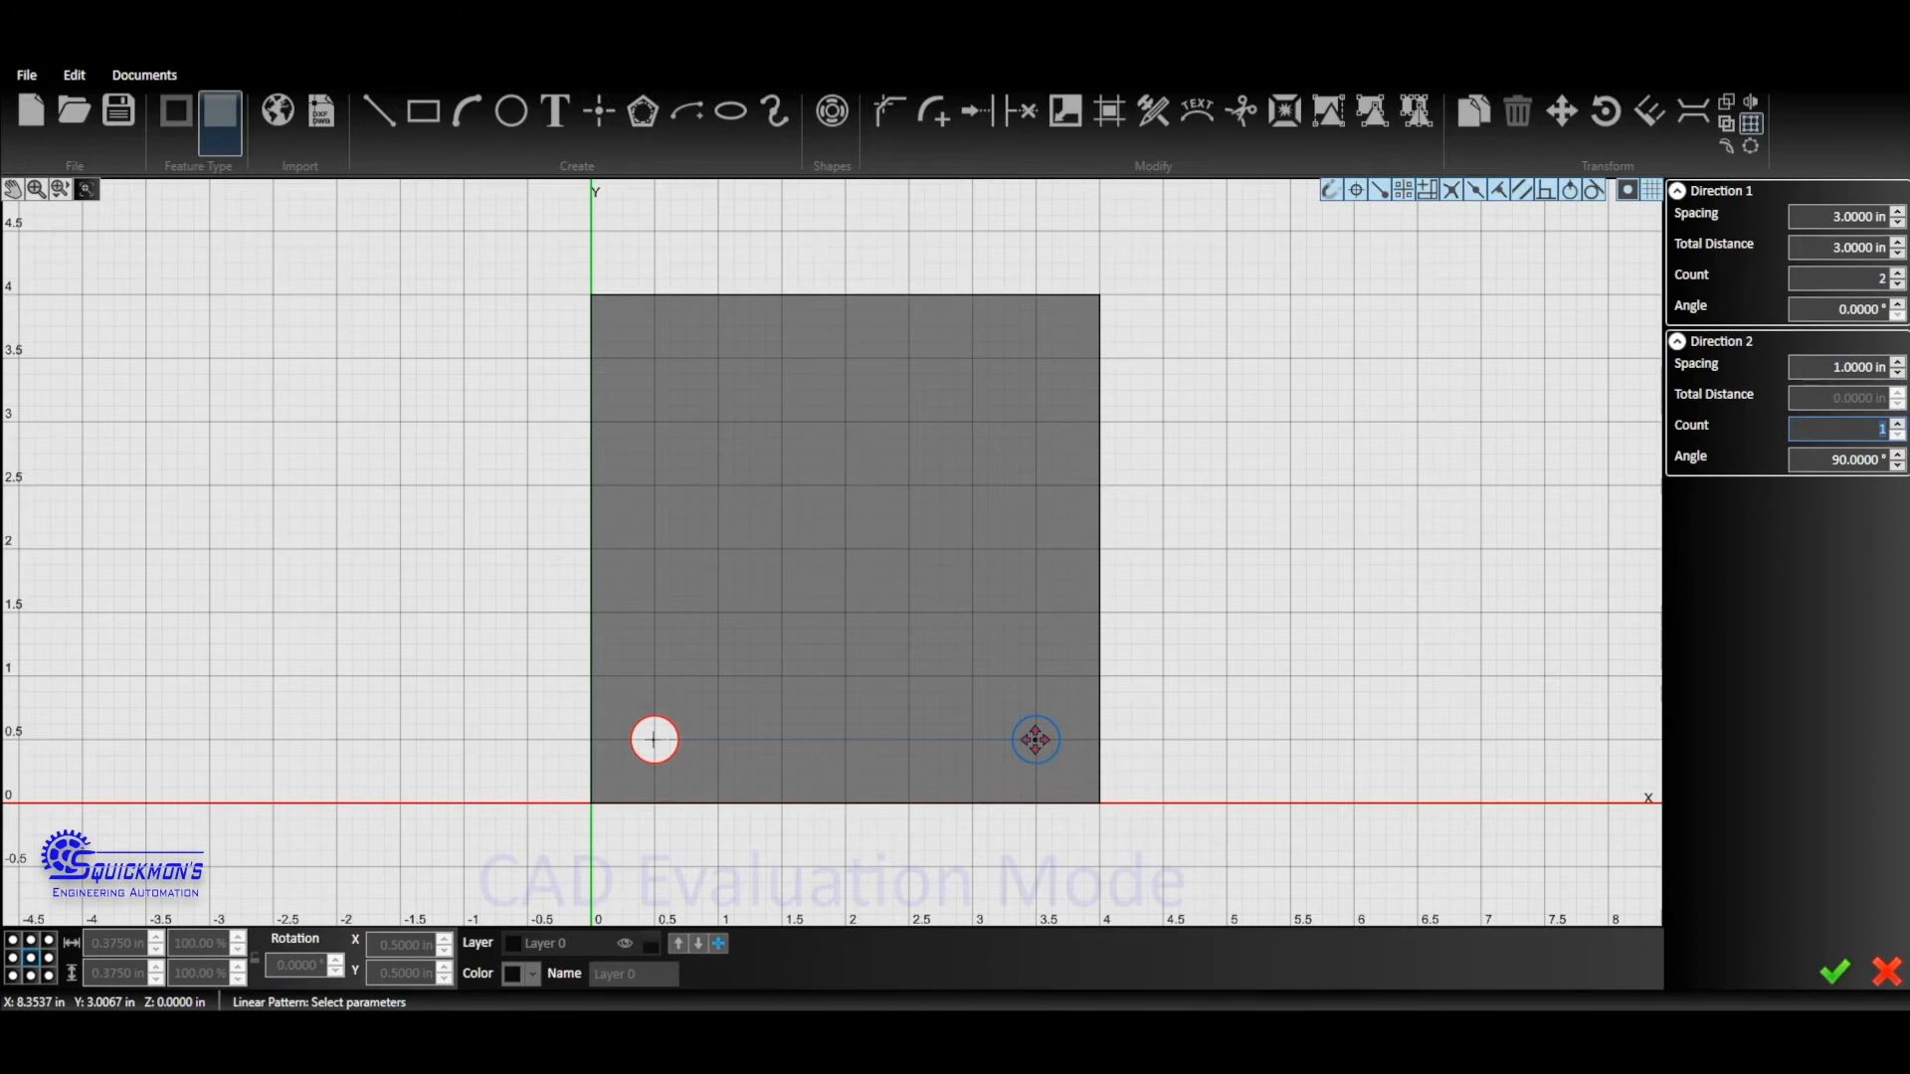
pyautogui.write('2')
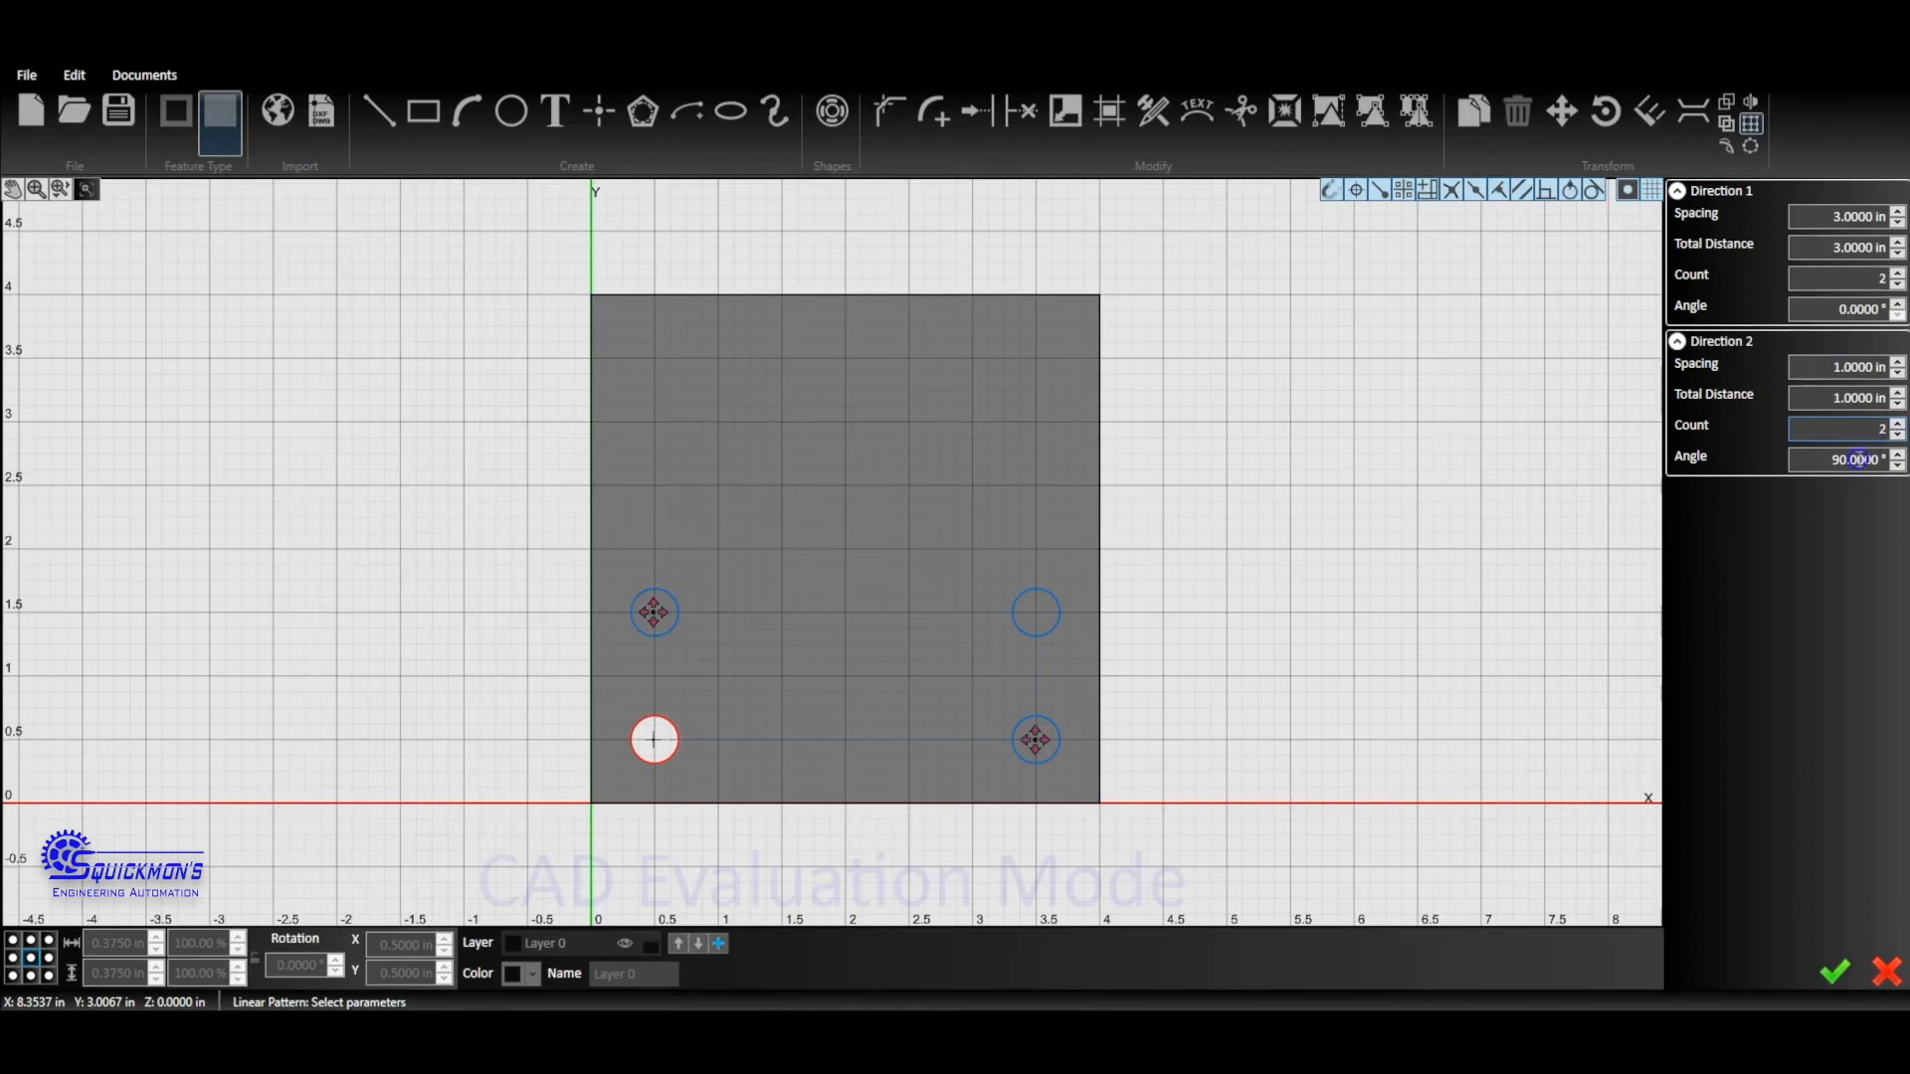
pyautogui.click(1829, 404)
pyautogui.write('3')
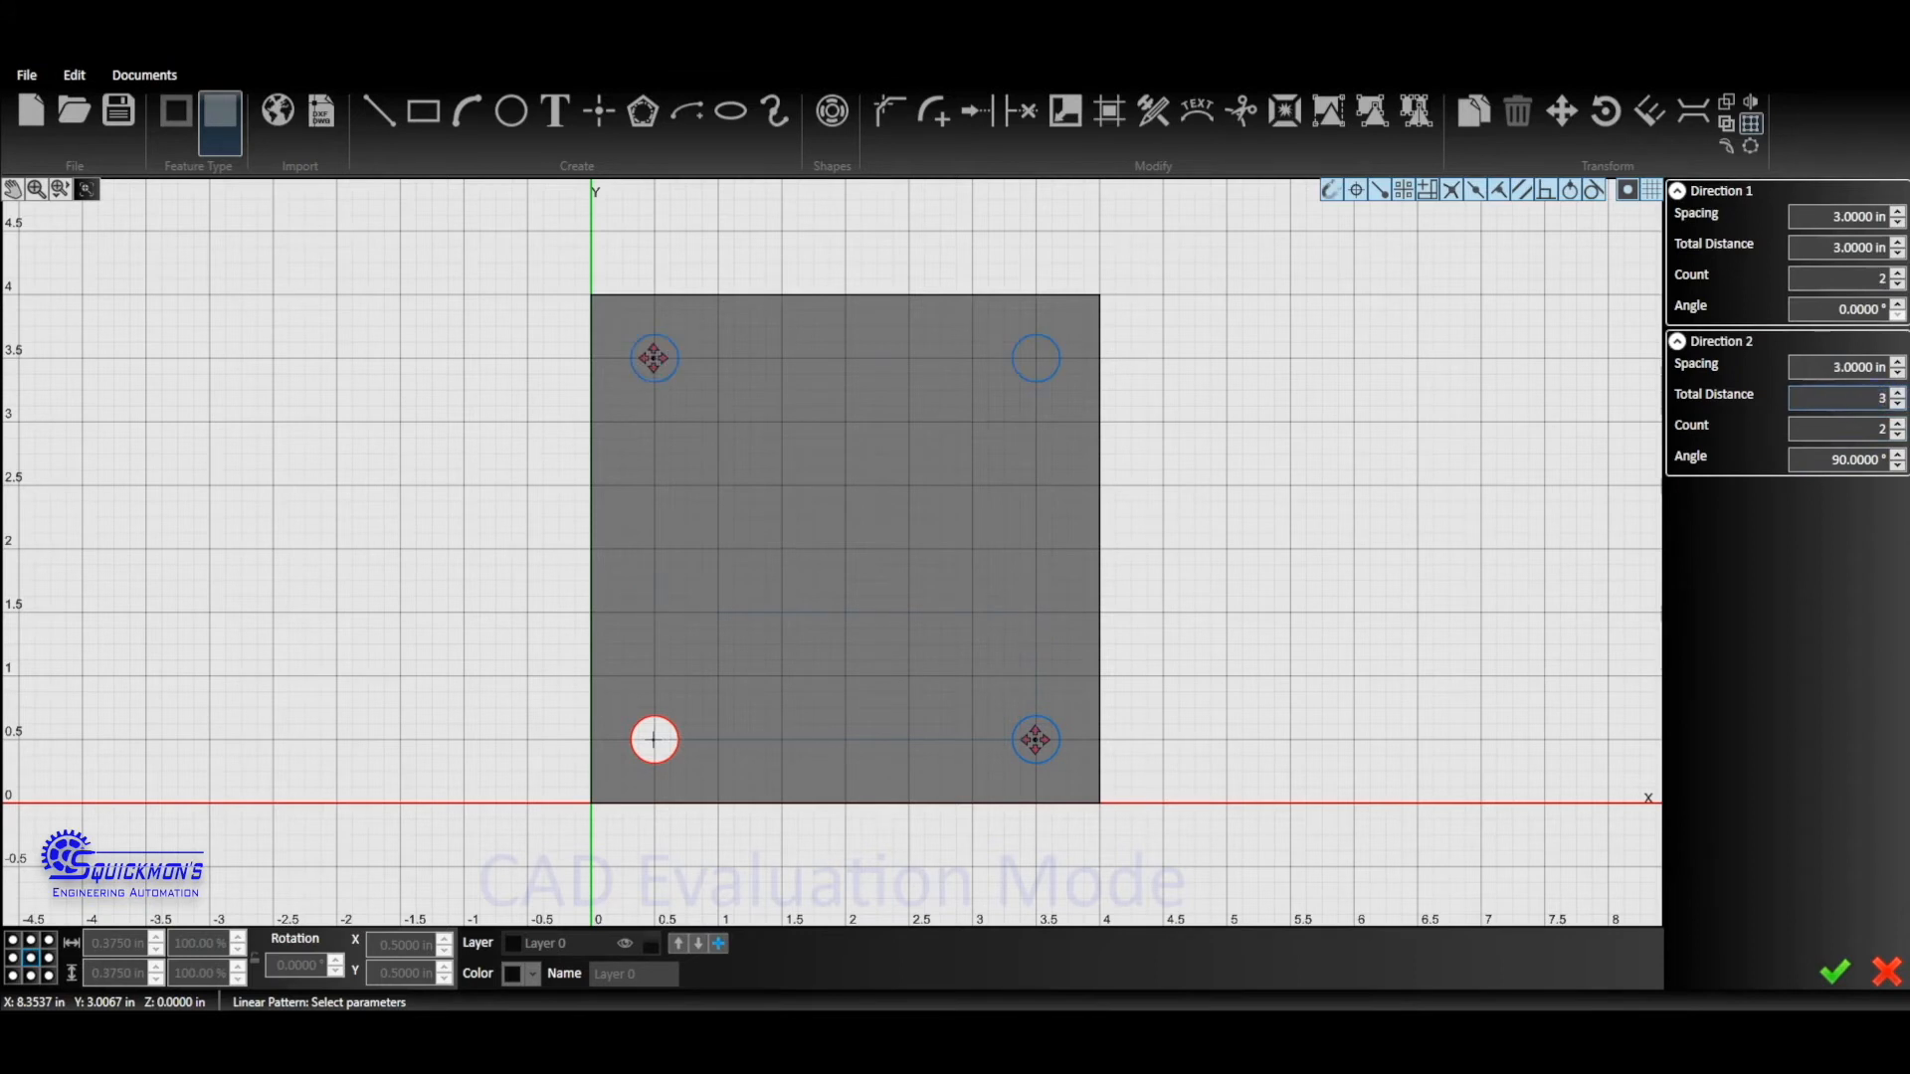
pyautogui.click(1835, 972)
pyautogui.click(1207, 454)
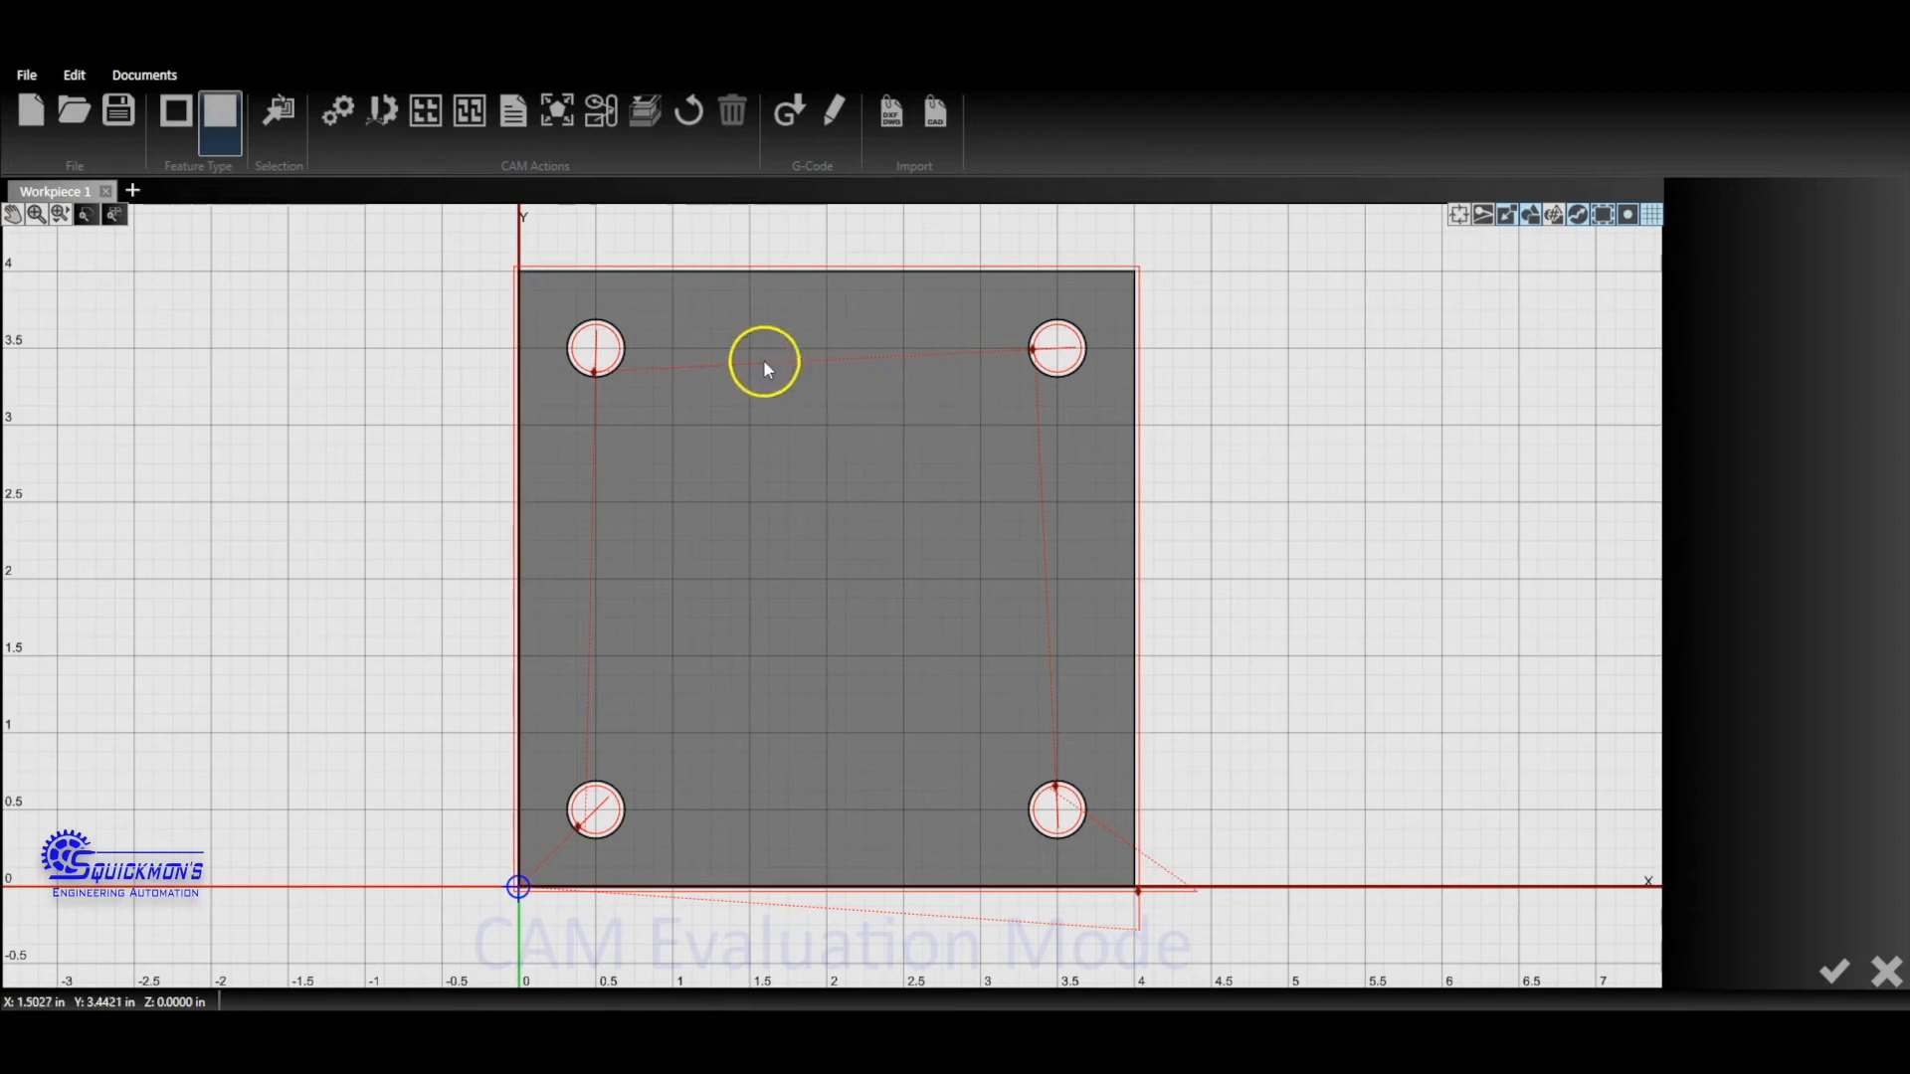
# - Select the lead-ins of all four holes and change them to arcs with a 0.08 in radius and a 180° angle
pyautogui.click(277, 114)
pyautogui.click(333, 225)
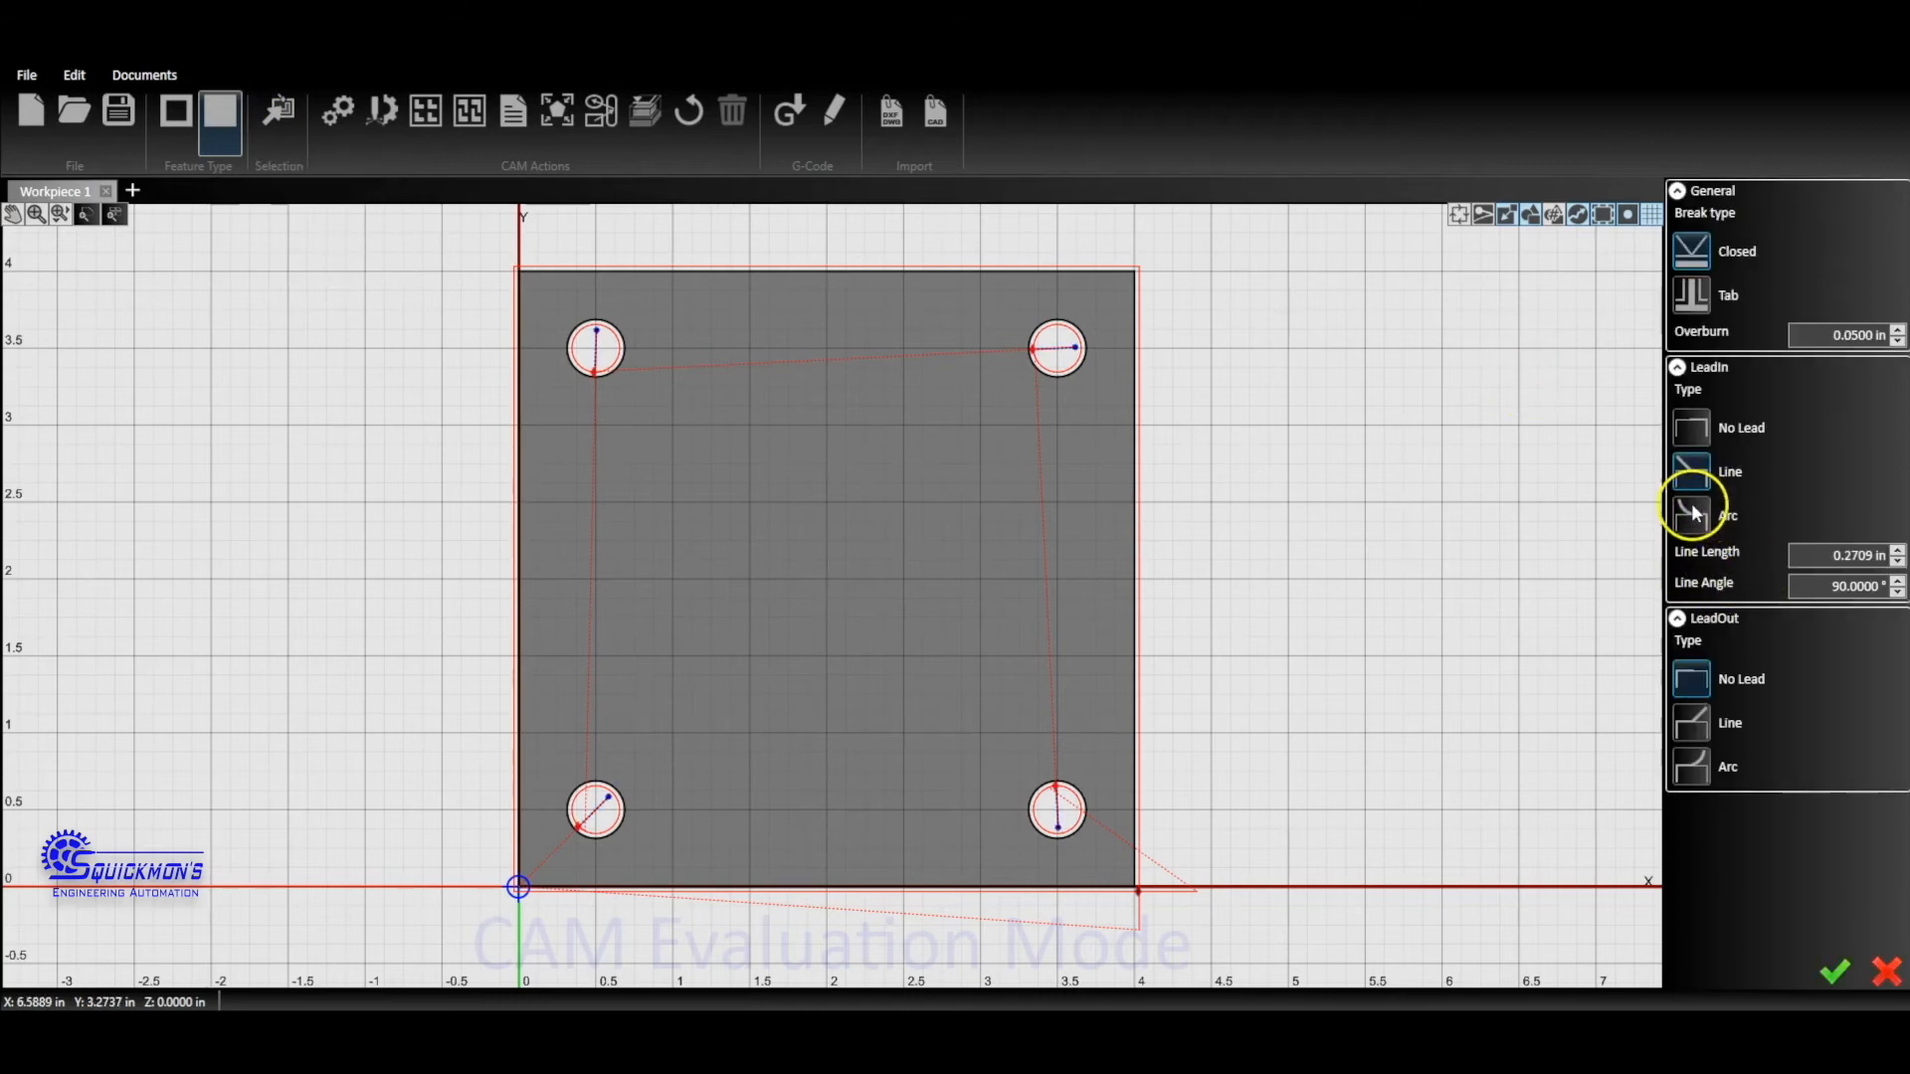
pyautogui.click(1685, 514)
pyautogui.moveTo(1820, 562); pyautogui.dragTo(1892, 558)
pyautogui.write('.08')
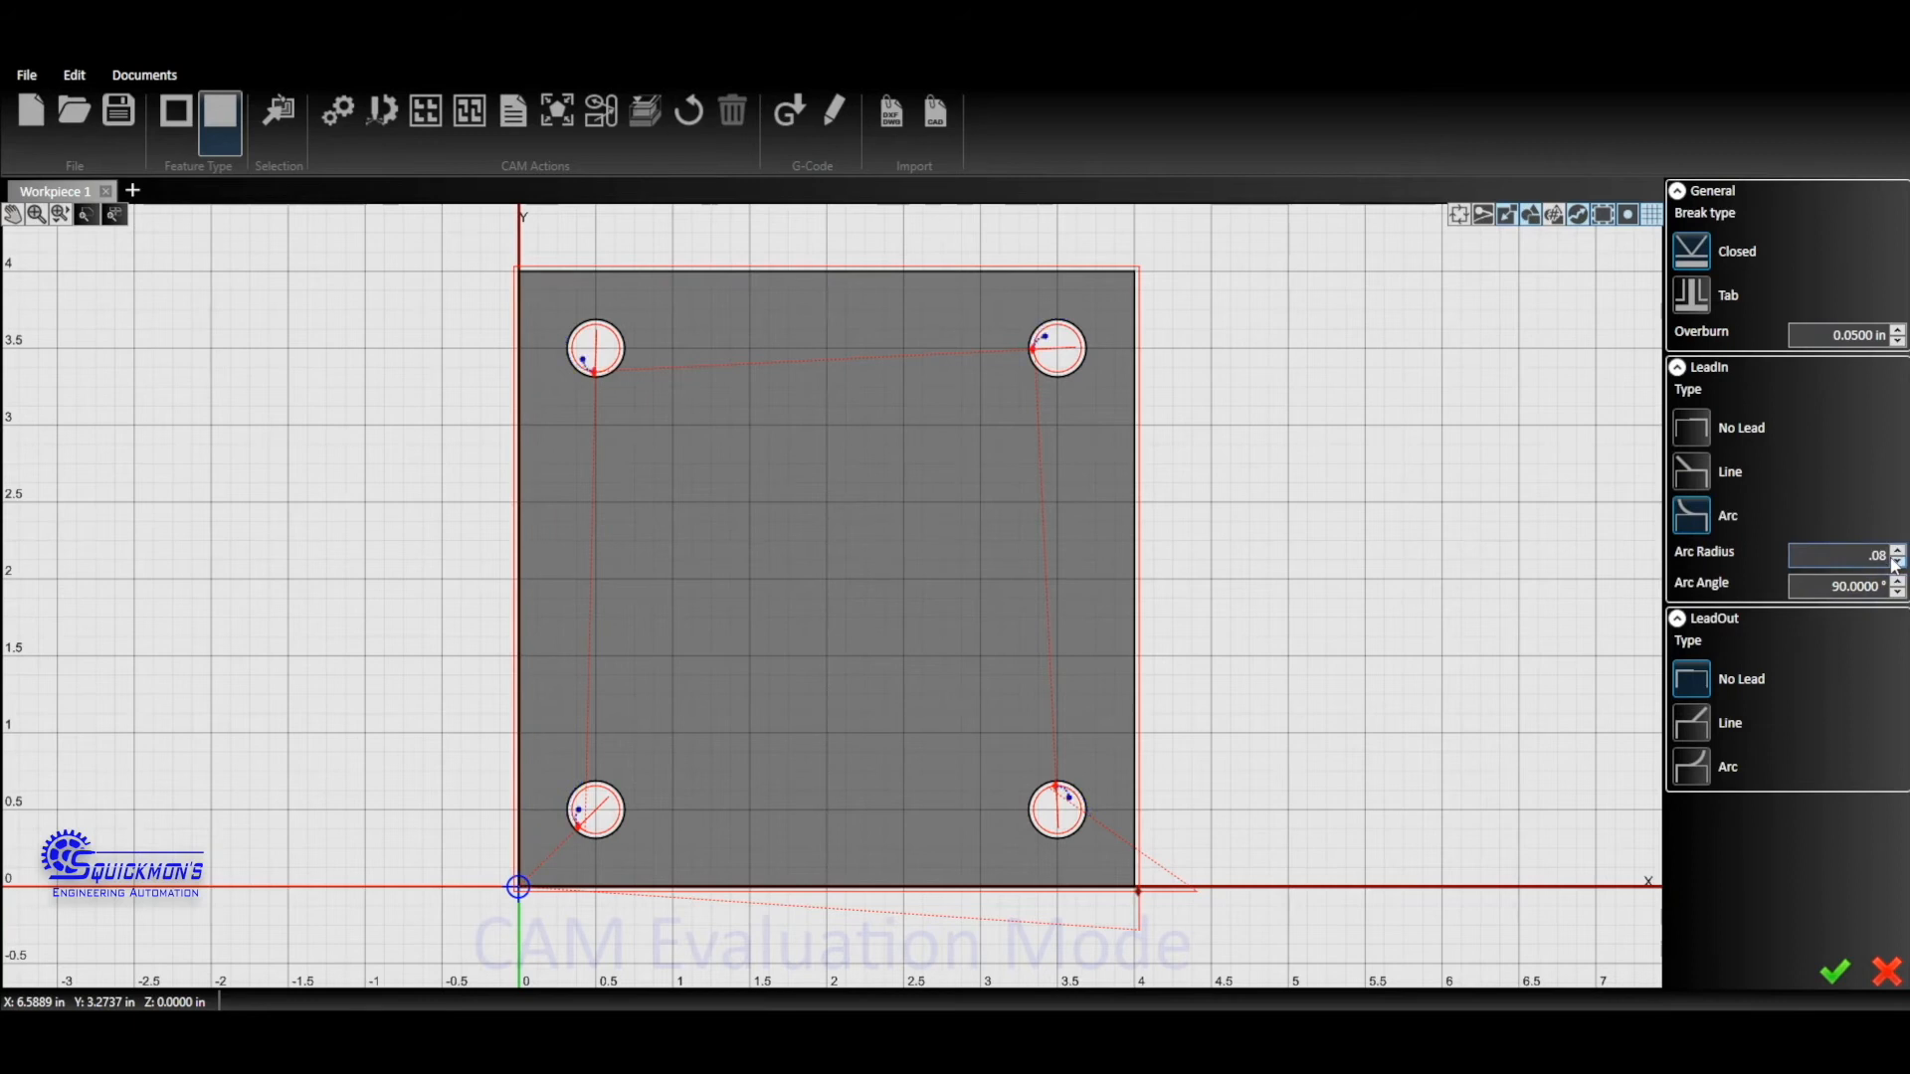
pyautogui.press('Tab')
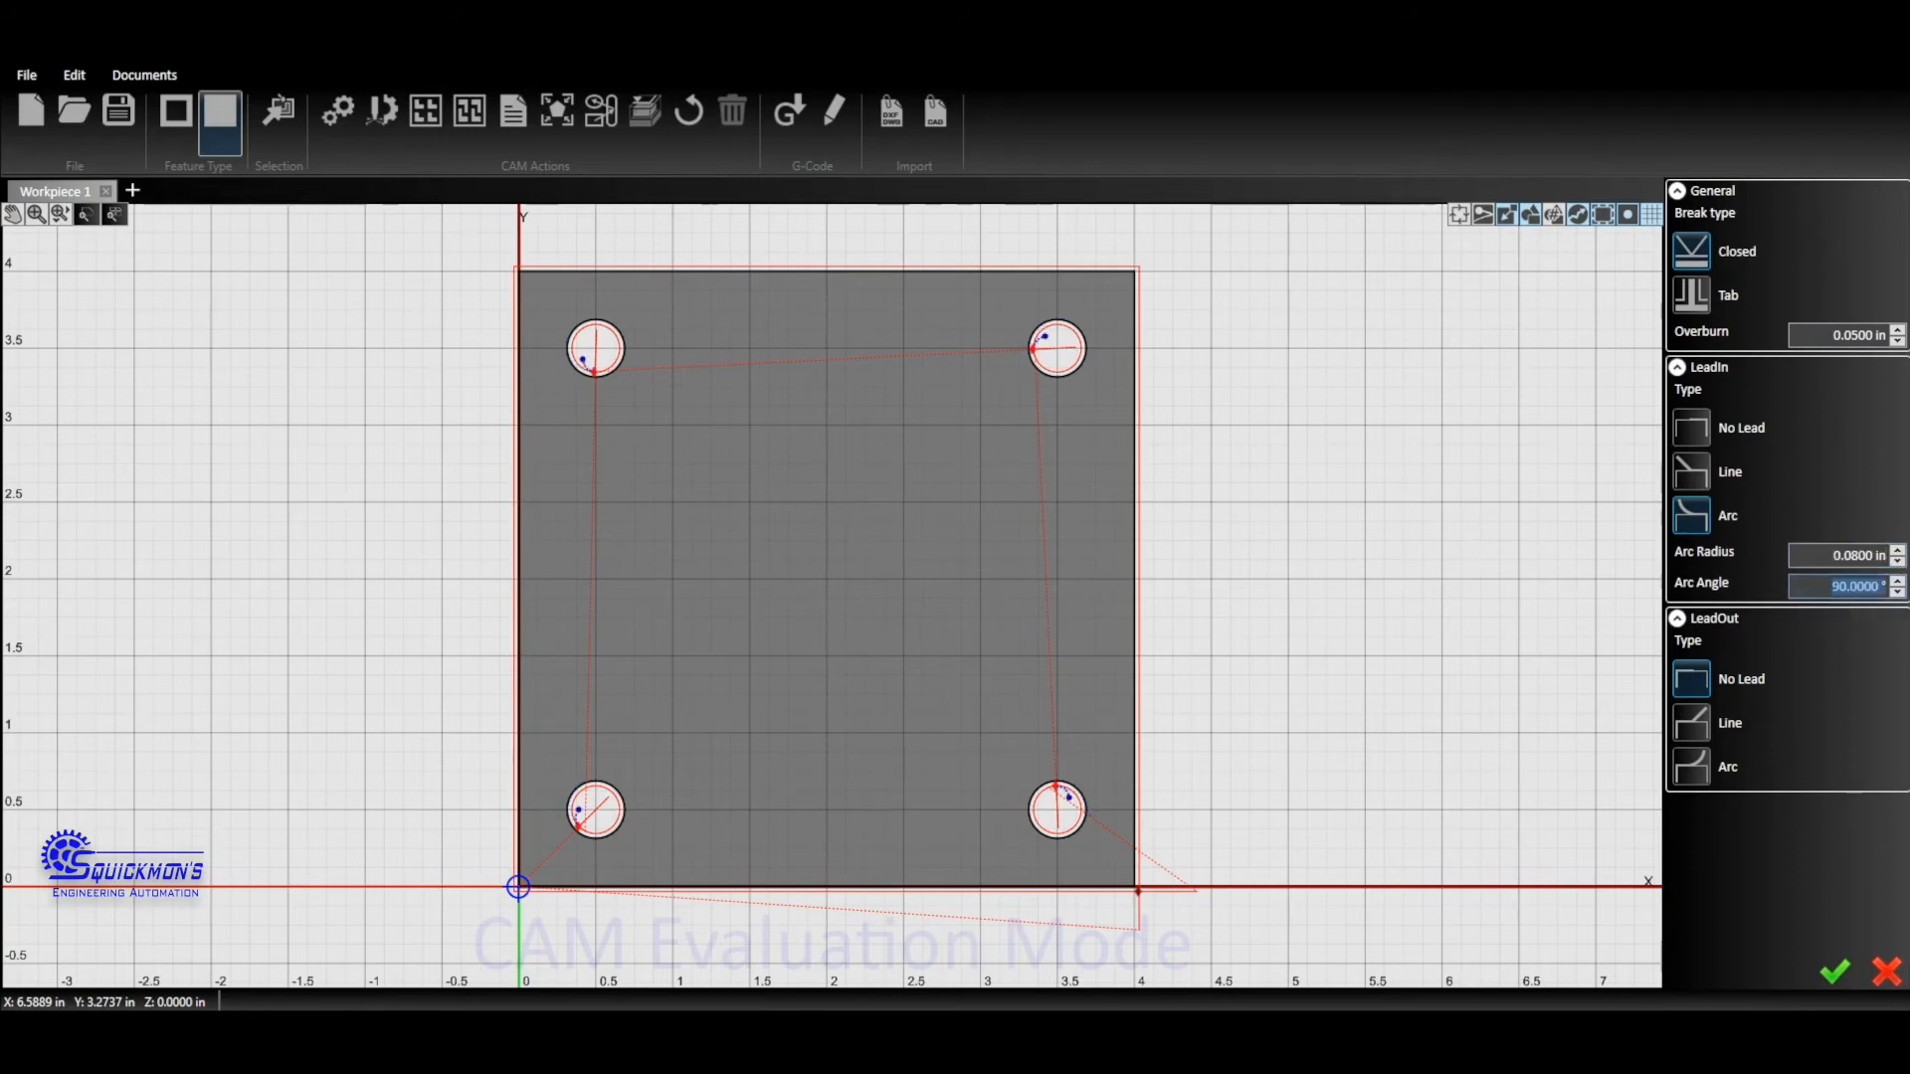
pyautogui.write('180')
pyautogui.click(1835, 556)
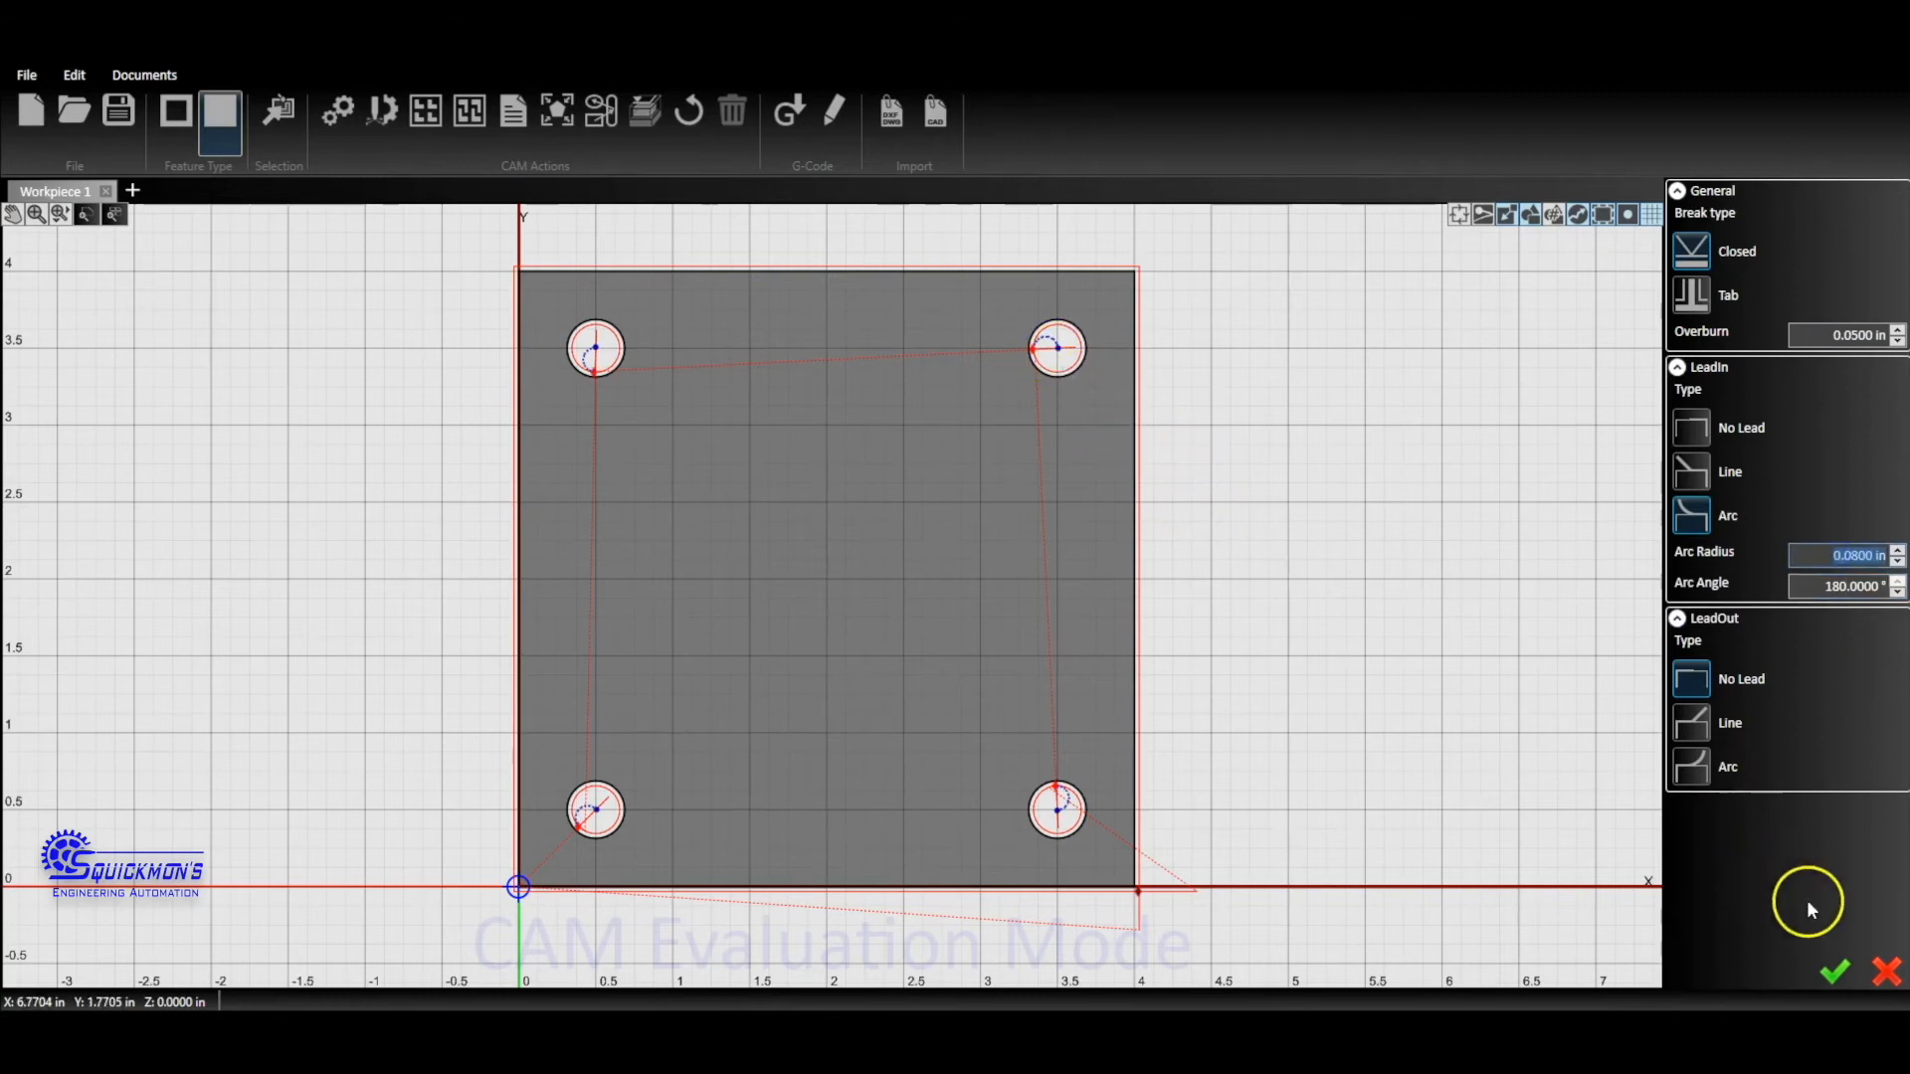
pyautogui.click(1837, 976)
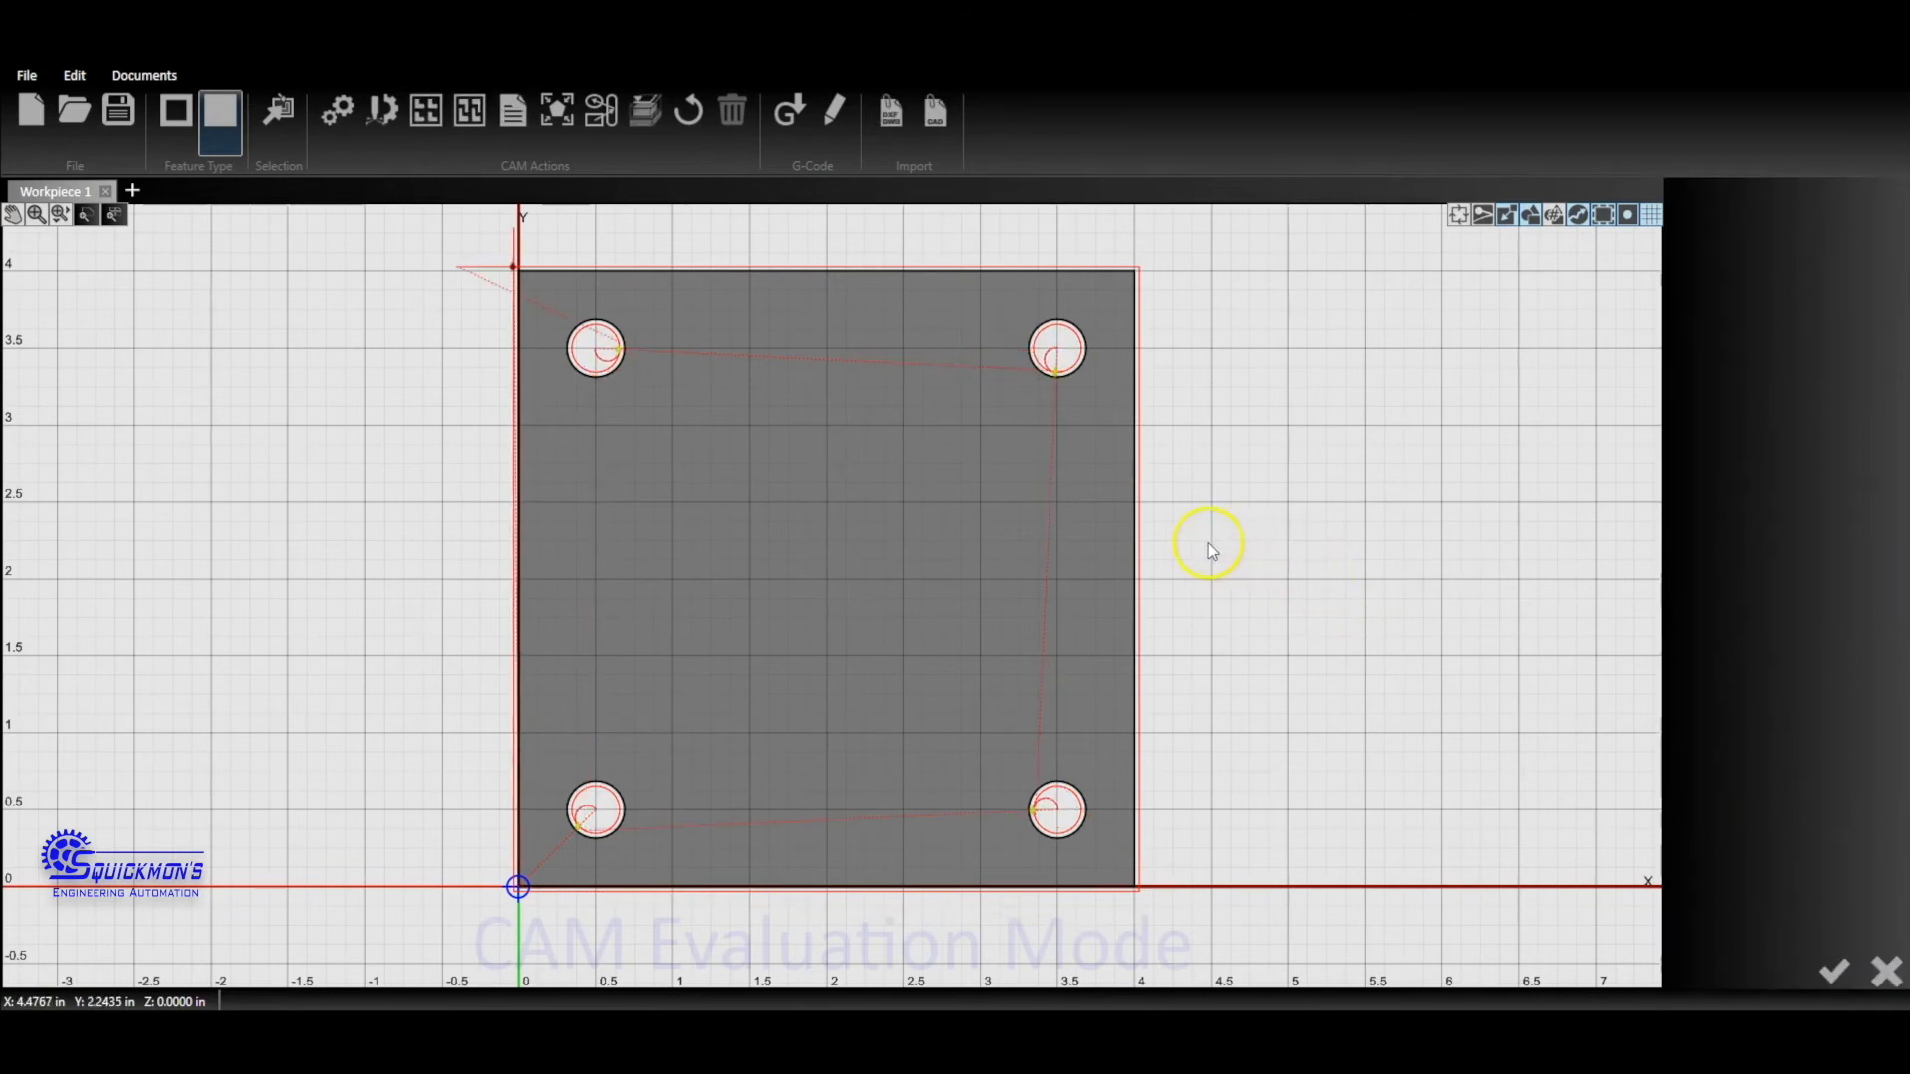
# - Select the outer contour's start point at the square's upper-left corner and switch its lead-in and lead-out to the Arc type
pyautogui.scroll(1, 1208, 544)
pyautogui.scroll(-2, 1207, 543)
pyautogui.scroll(1, 577, 283)
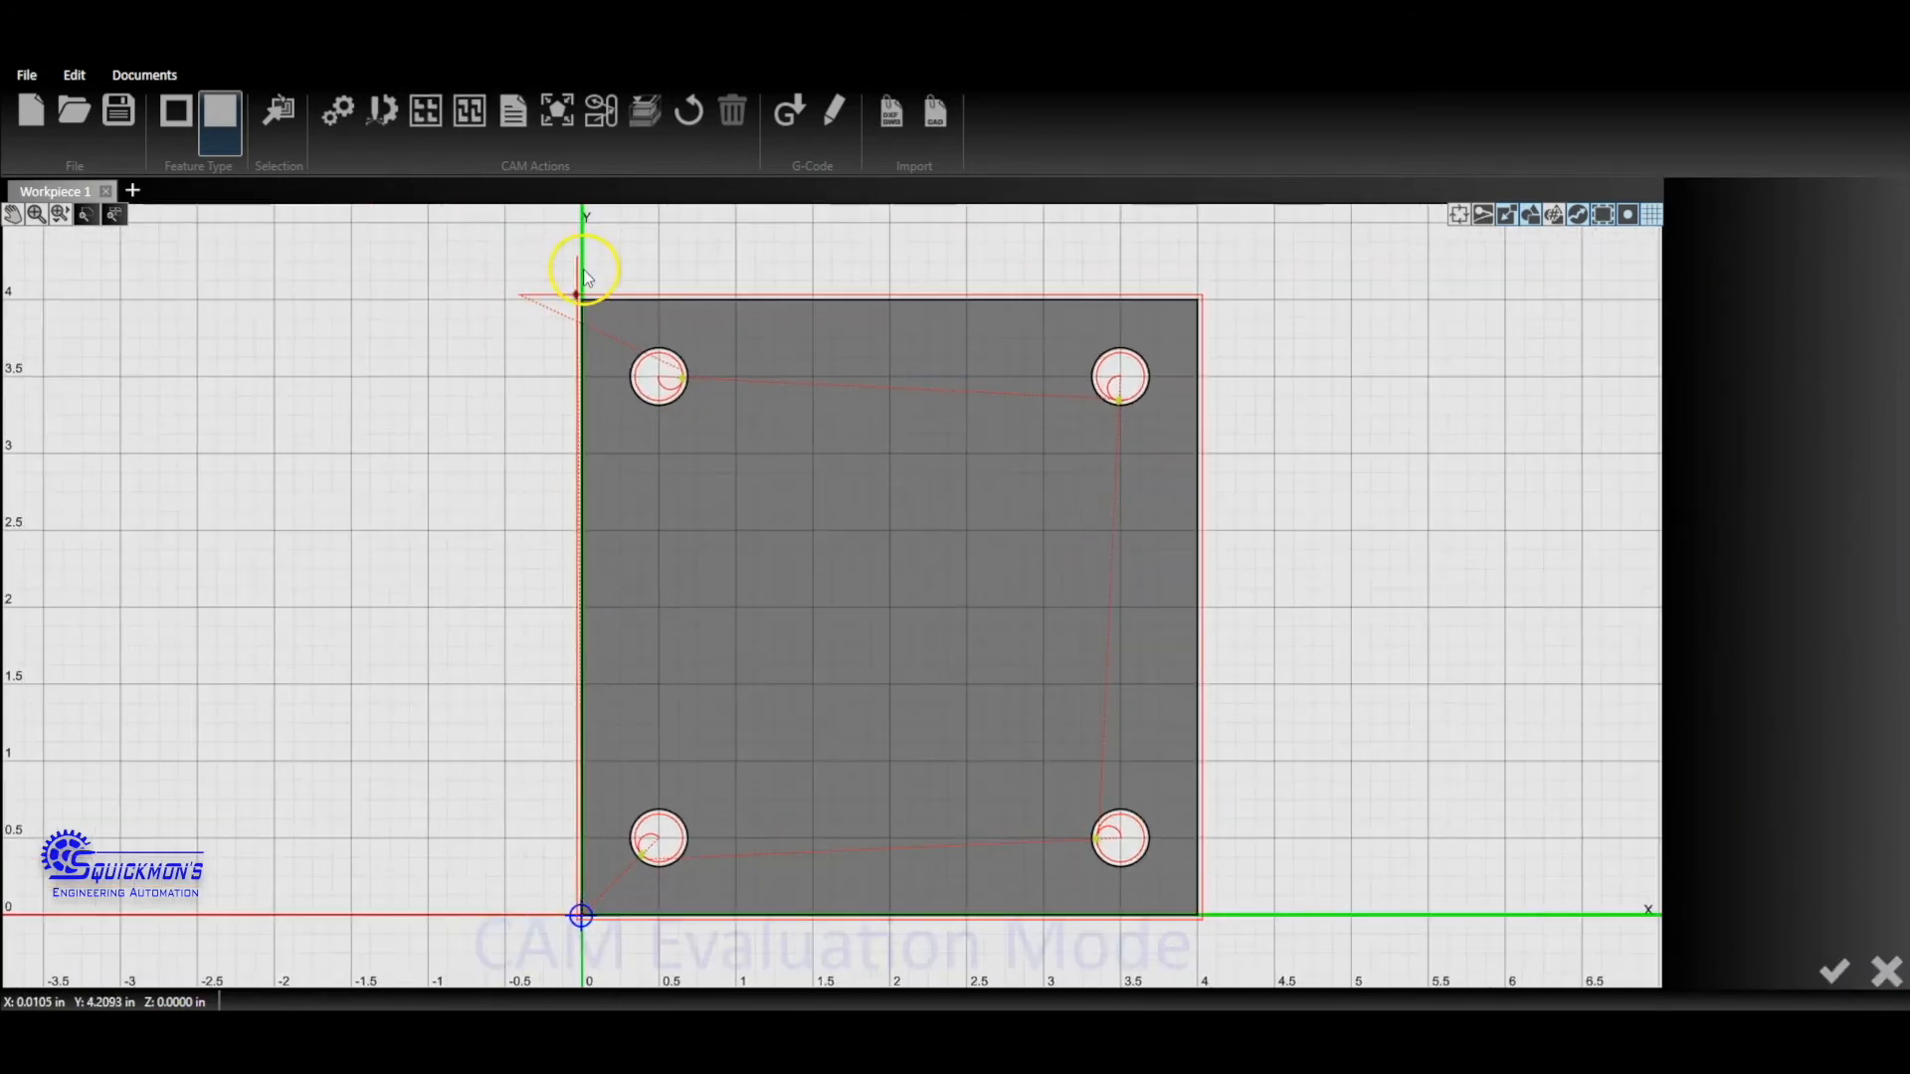
pyautogui.click(577, 296)
pyautogui.click(579, 300)
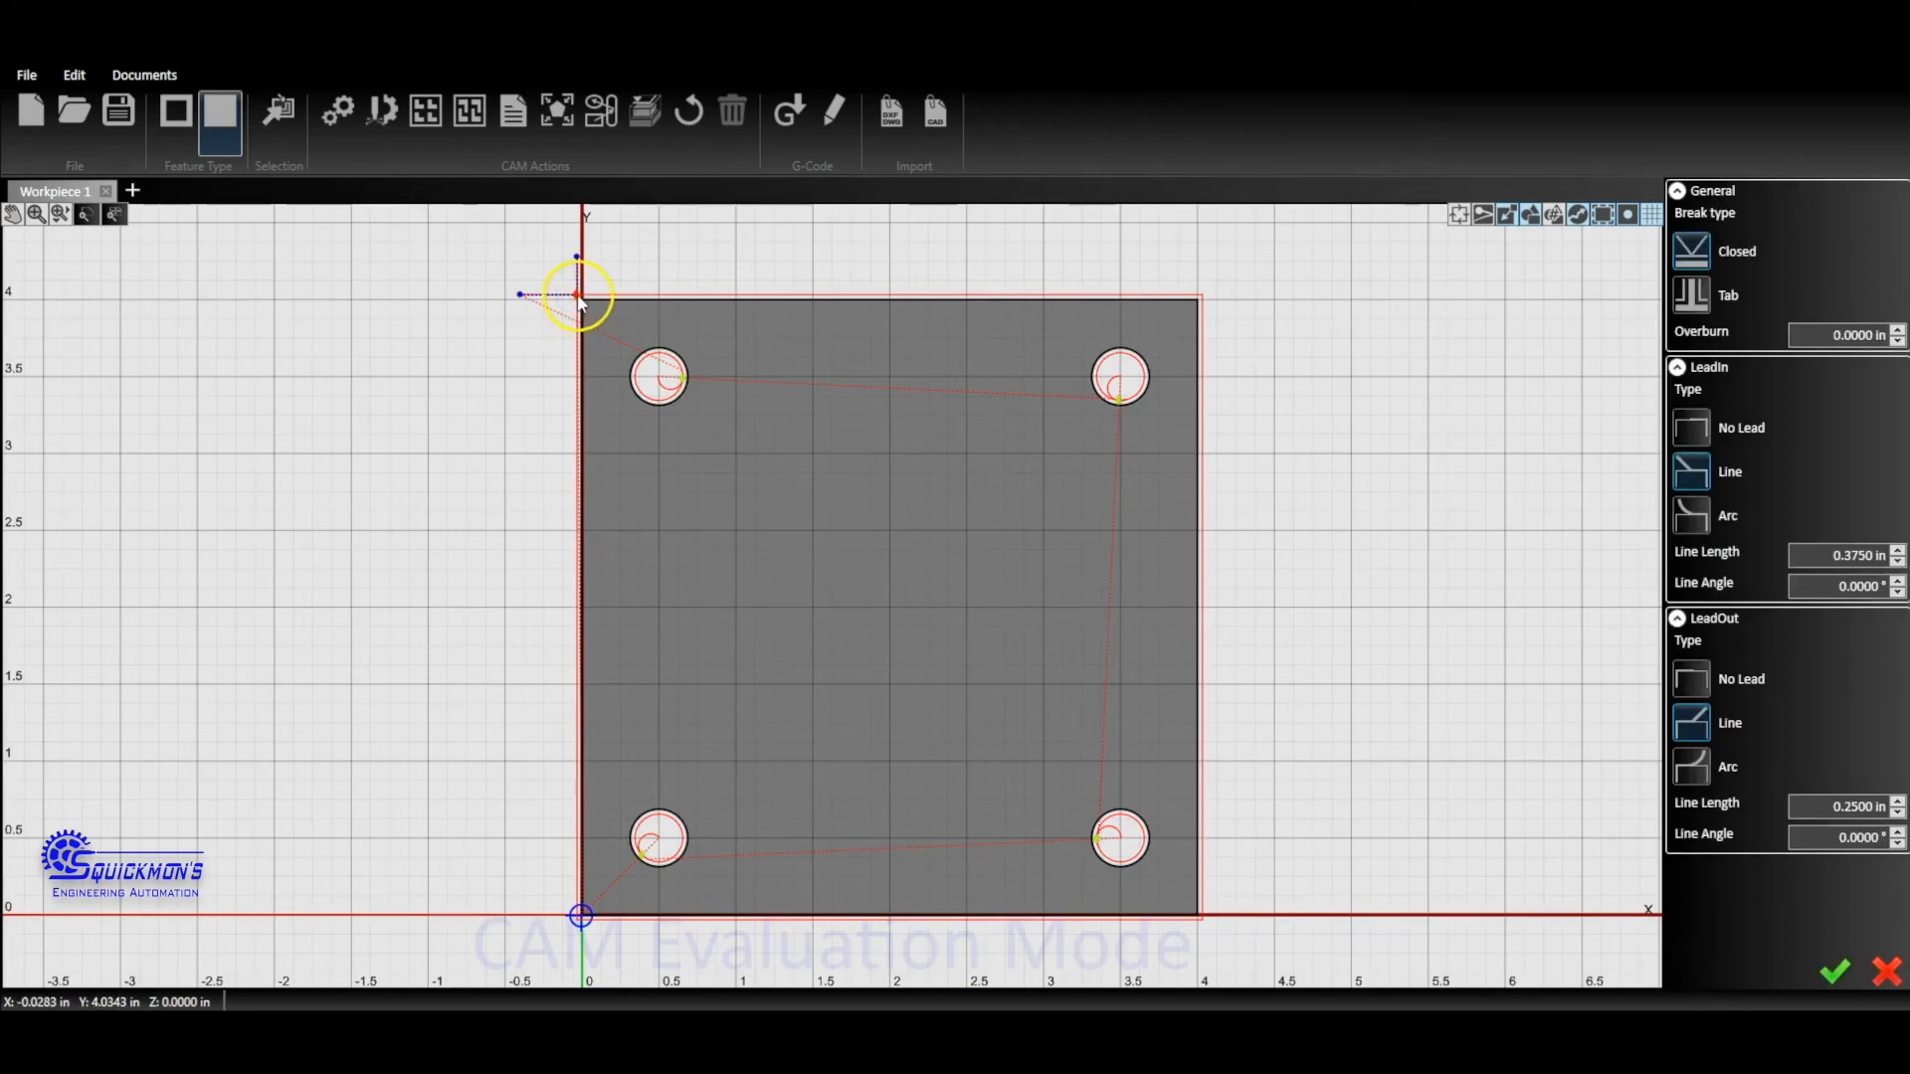
pyautogui.click(576, 258)
pyautogui.click(524, 297)
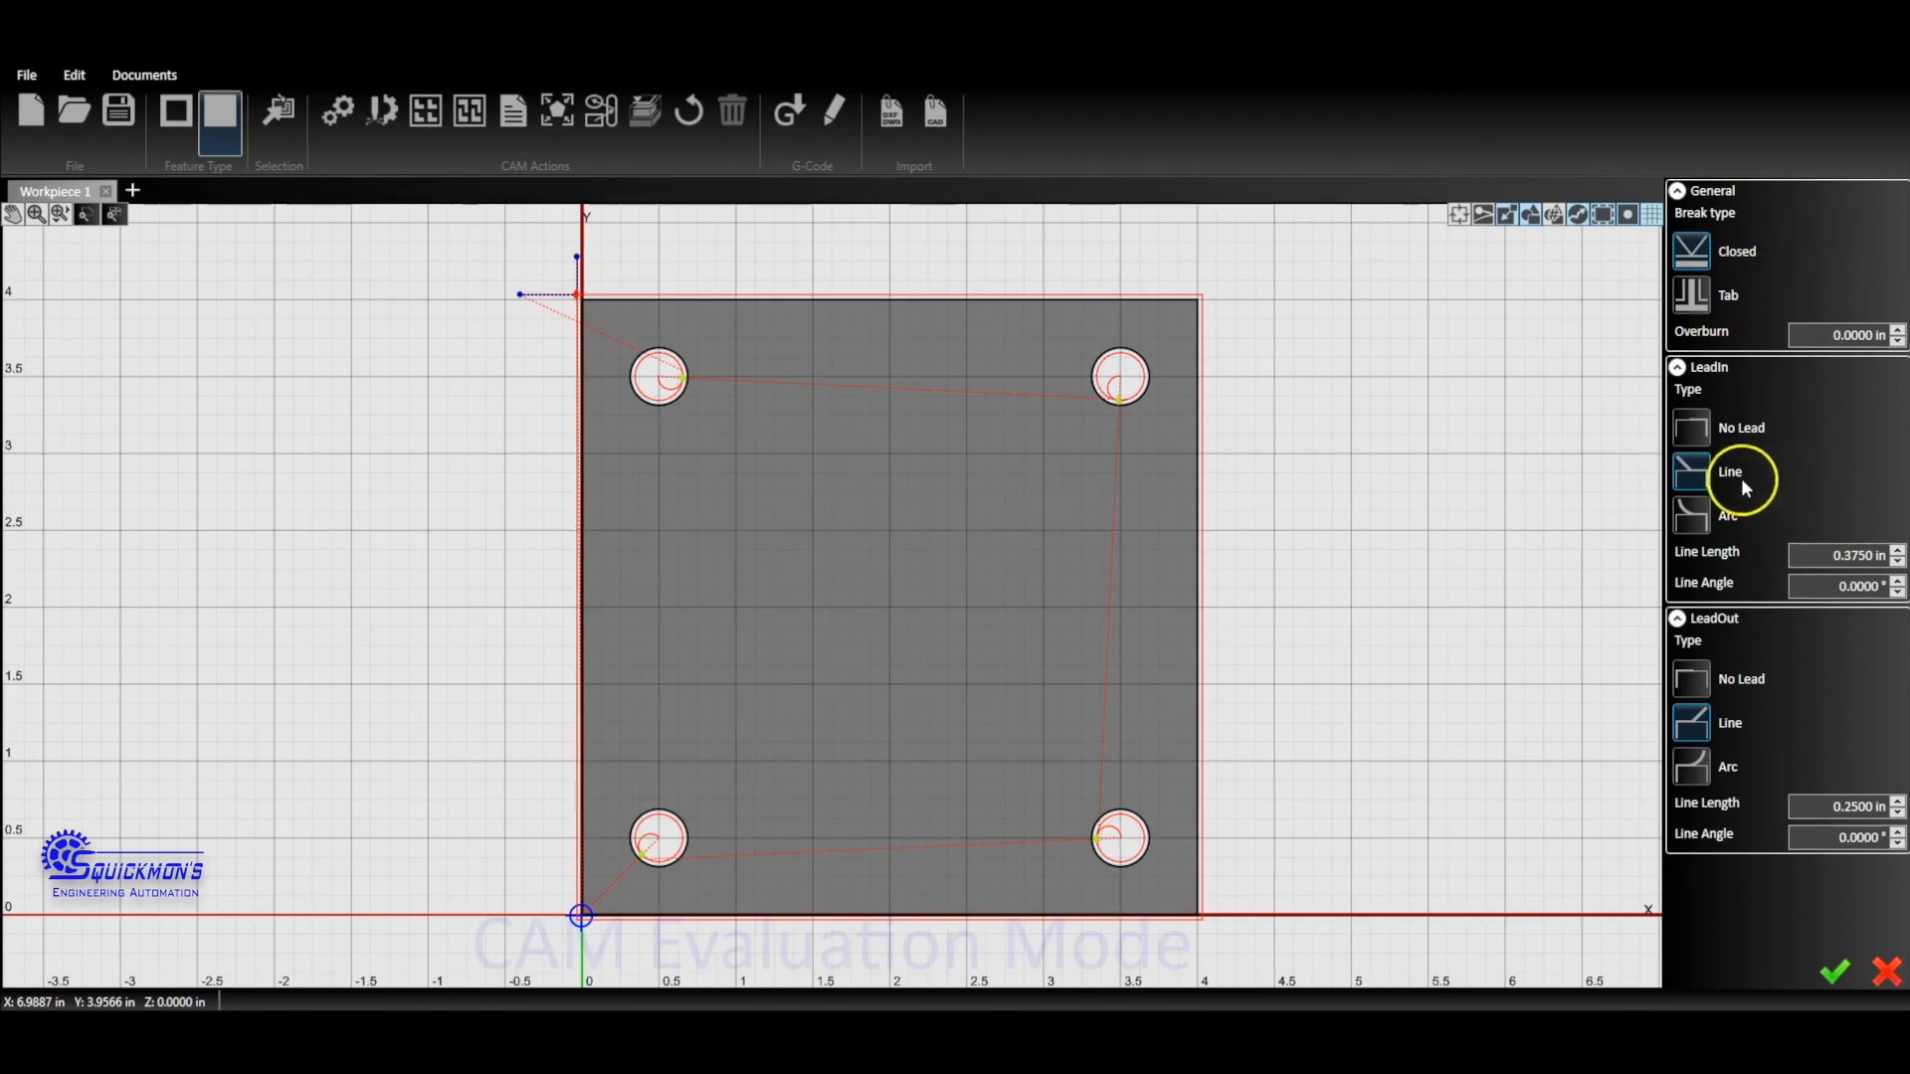
pyautogui.click(1691, 505)
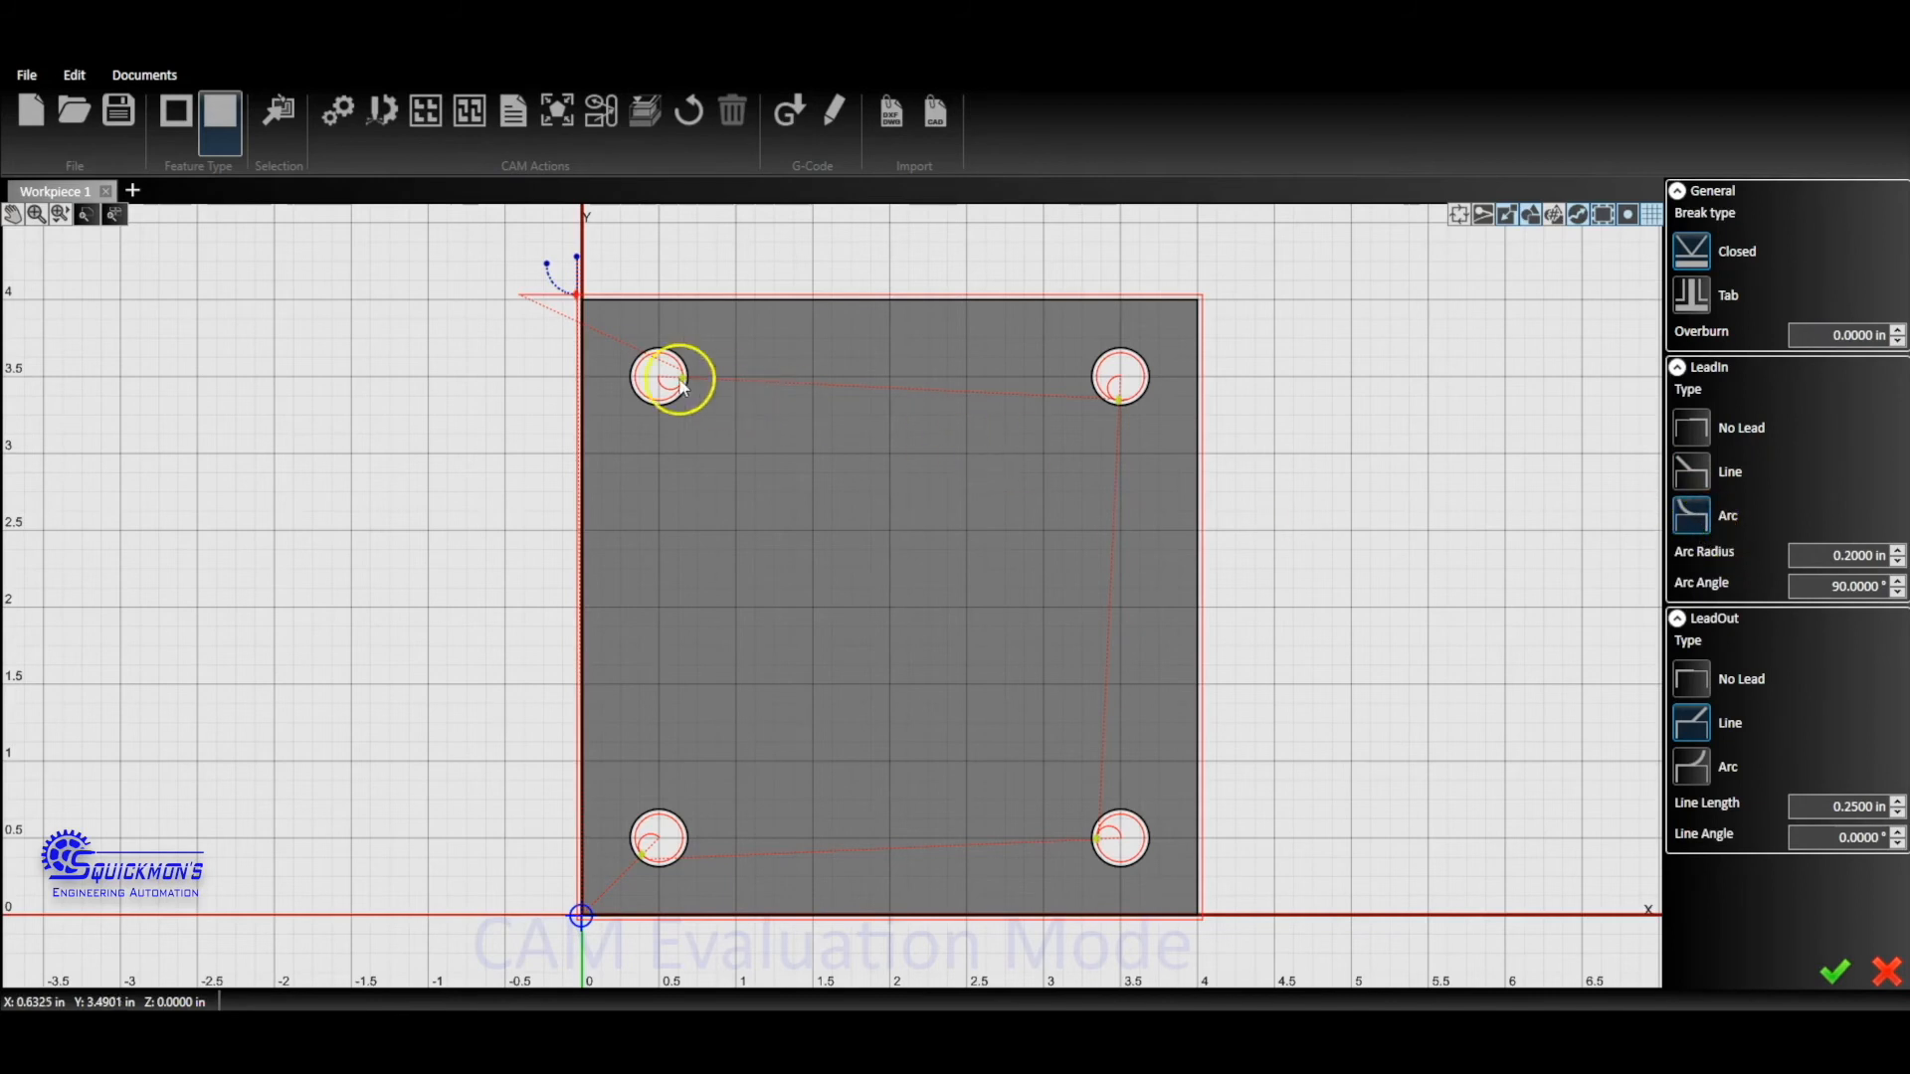
pyautogui.doubleClick(1829, 556)
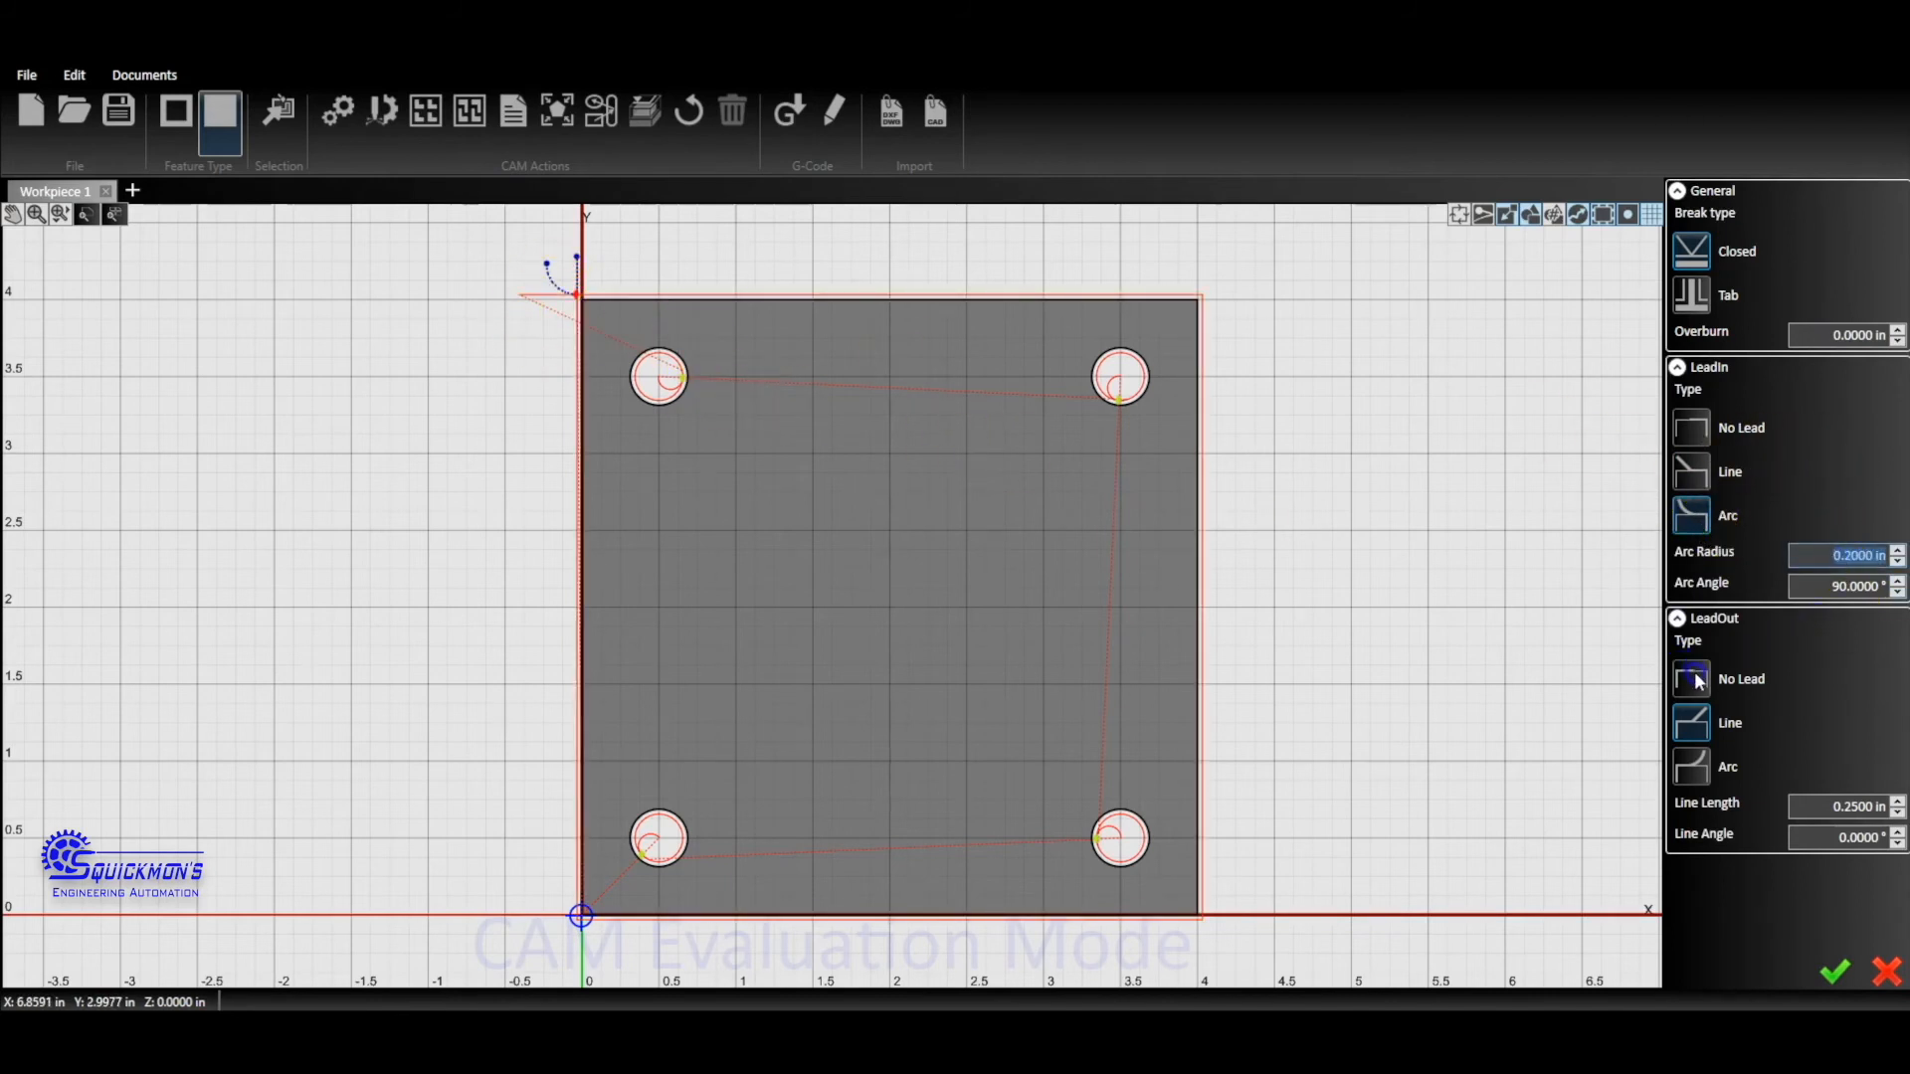
pyautogui.click(1693, 768)
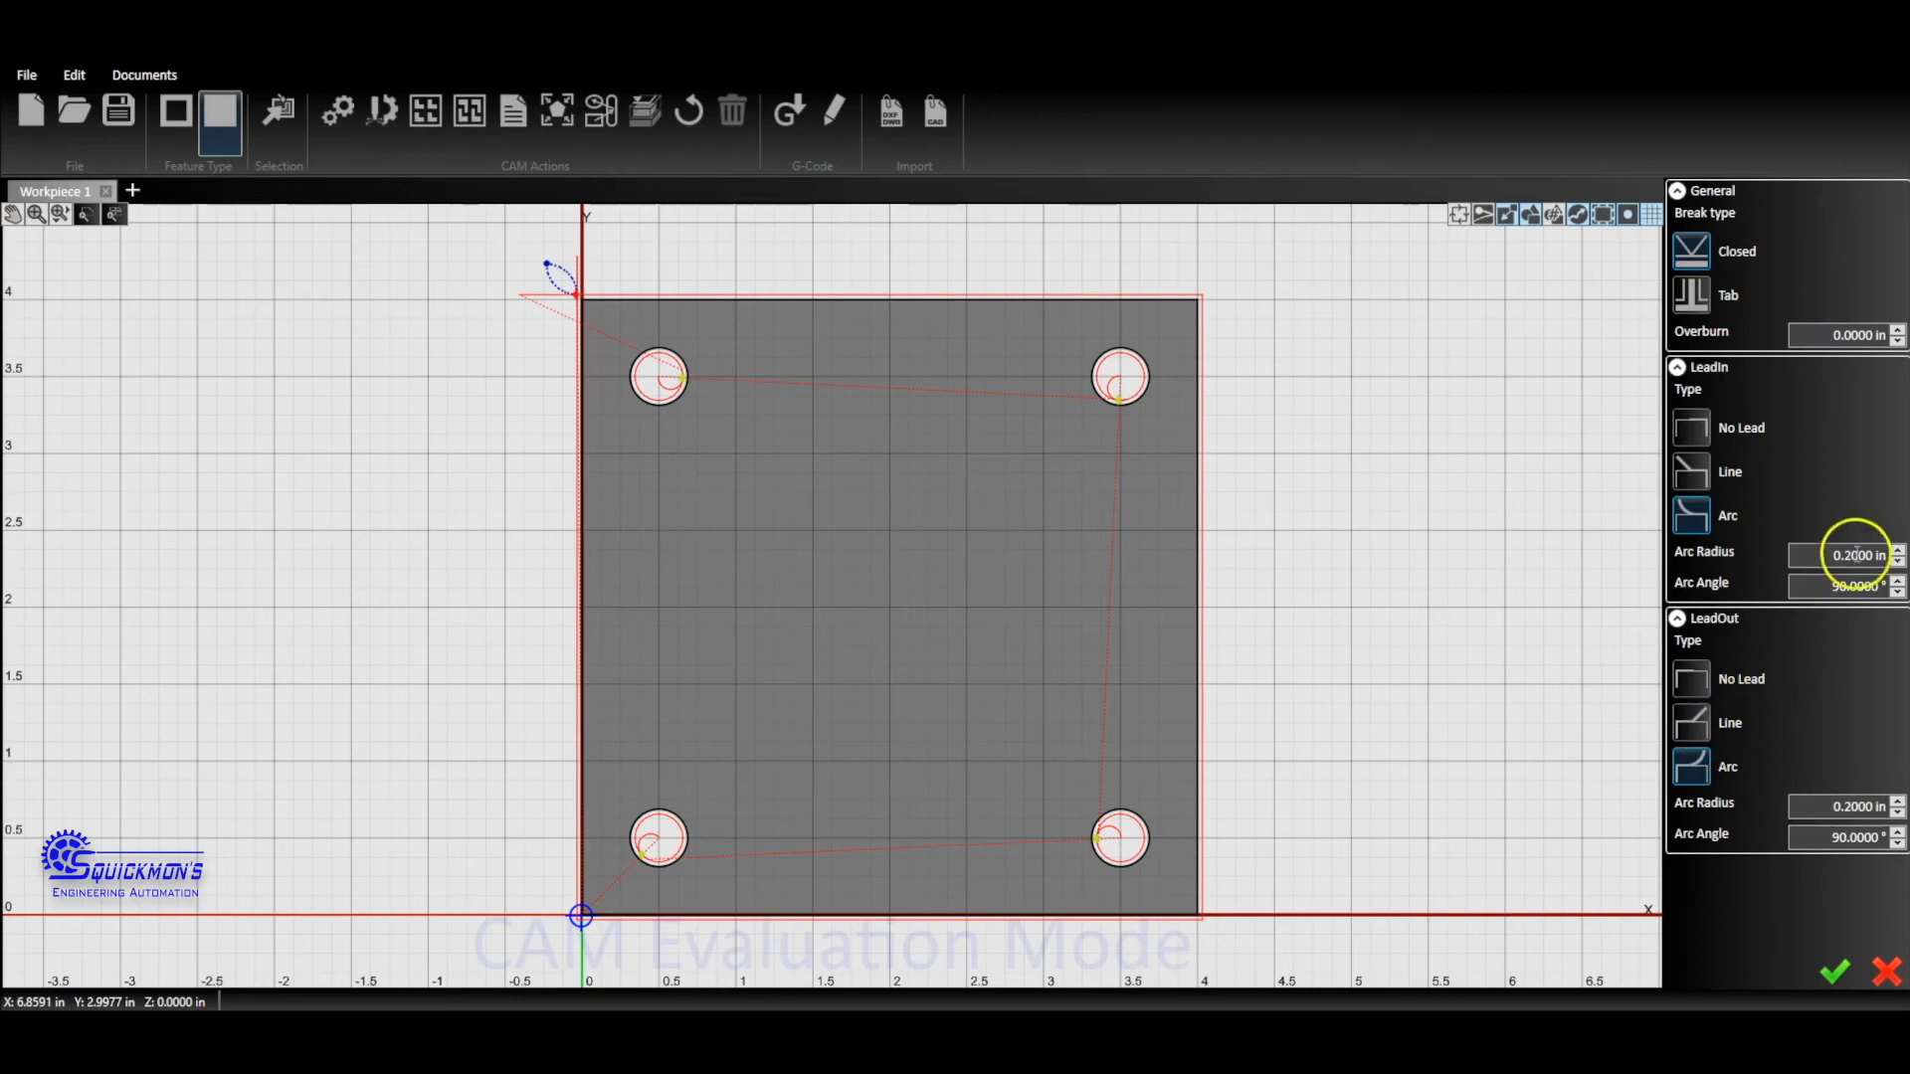
# - Set the arc angle of the outer contour's lead-in and lead-out to 60°
pyautogui.doubleClick(1831, 587)
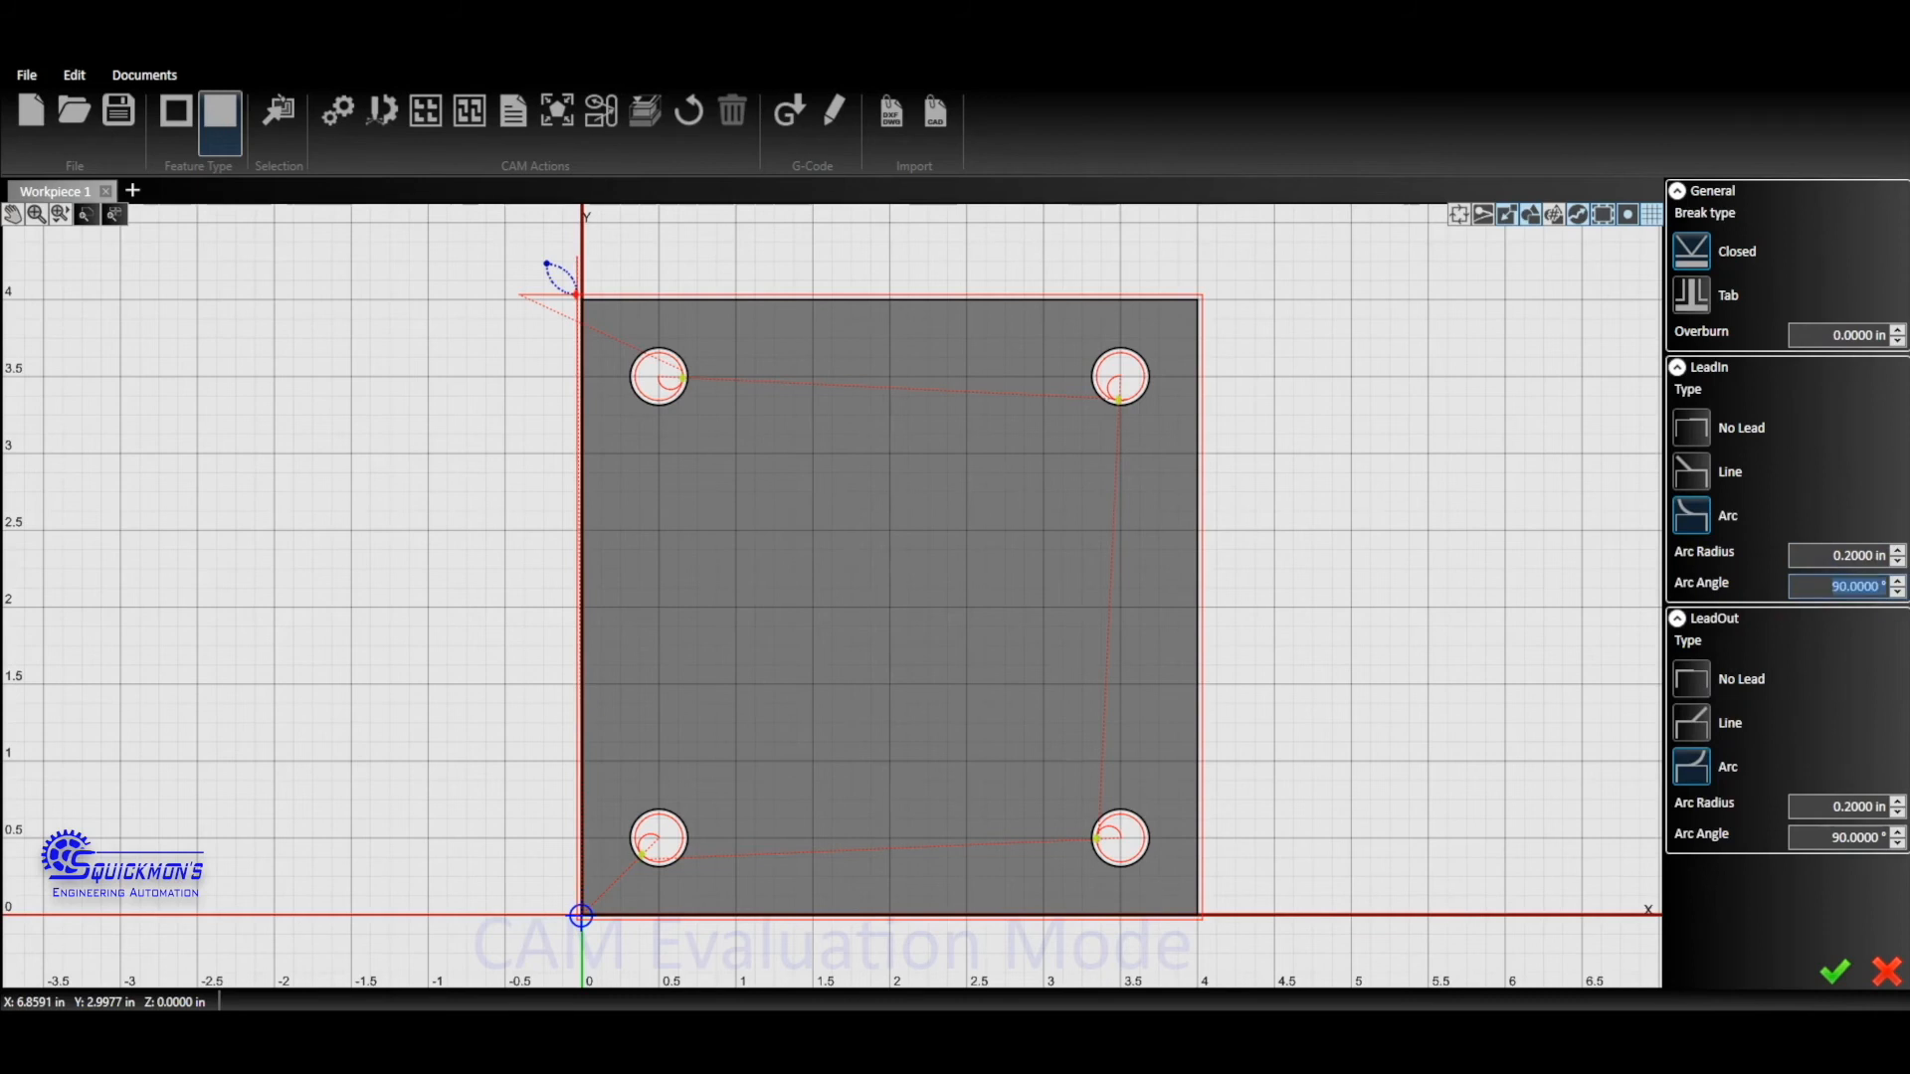
pyautogui.write('60')
pyautogui.doubleClick(1835, 837)
pyautogui.write('60')
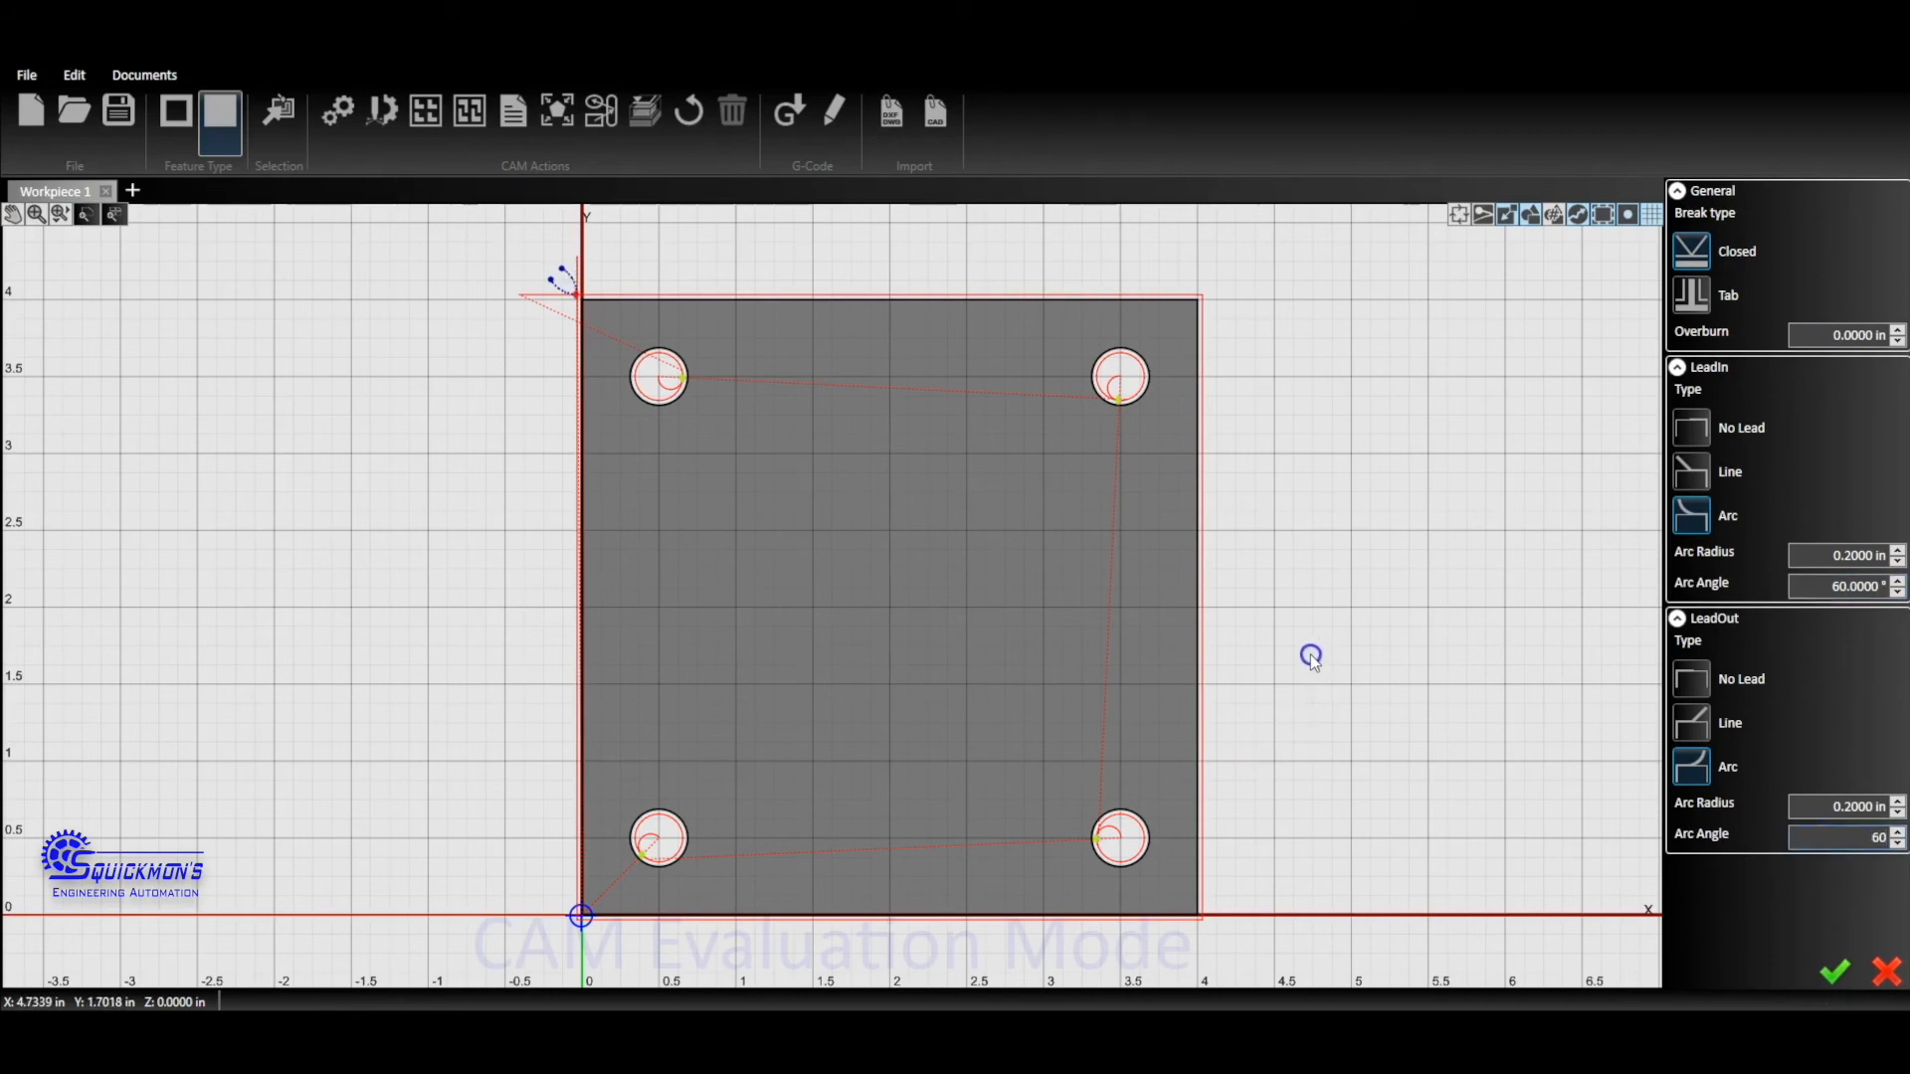
# - Set the arc radius of the outer contour's lead-in and lead-out to 0.3 in and apply the lead changes
pyautogui.doubleClick(1821, 554)
pyautogui.press('BackSpace')
pyautogui.write('.3')
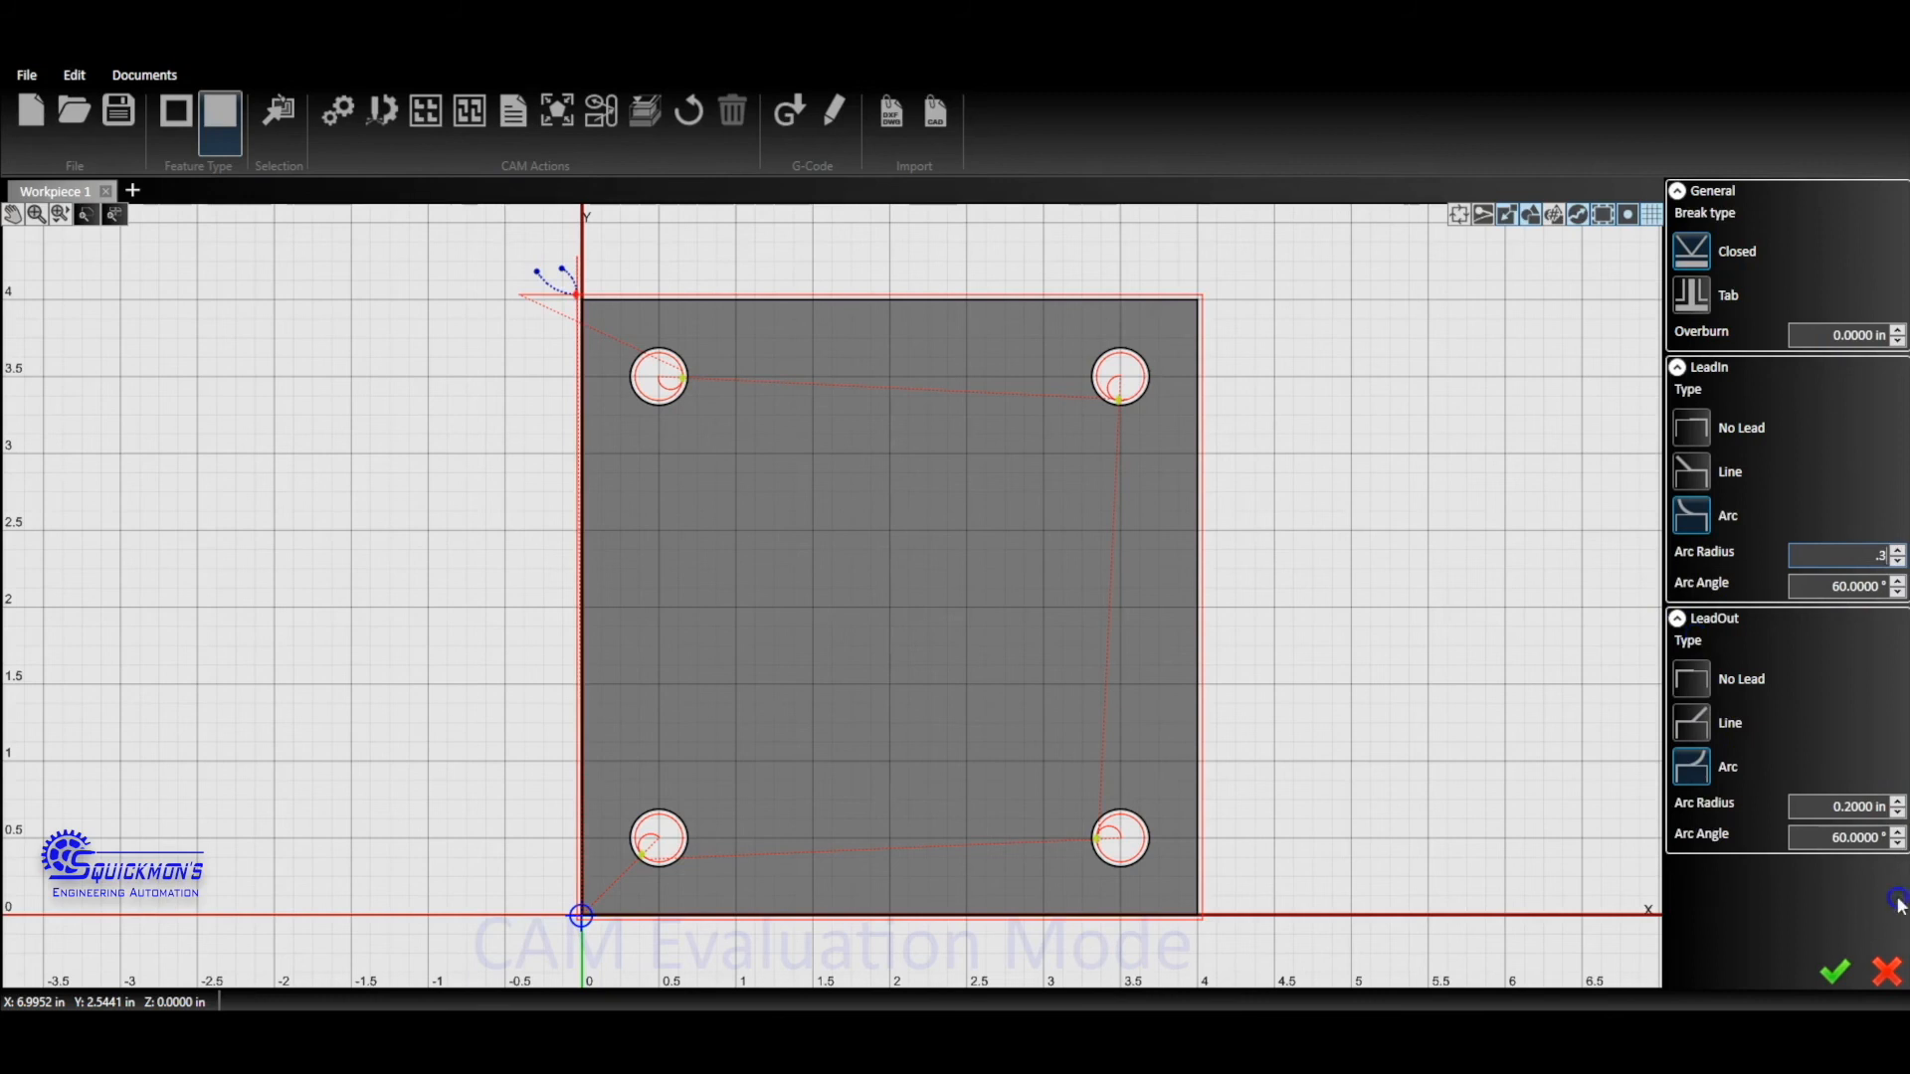
pyautogui.click(1845, 807)
pyautogui.press('BackSpace')
pyautogui.write('.3')
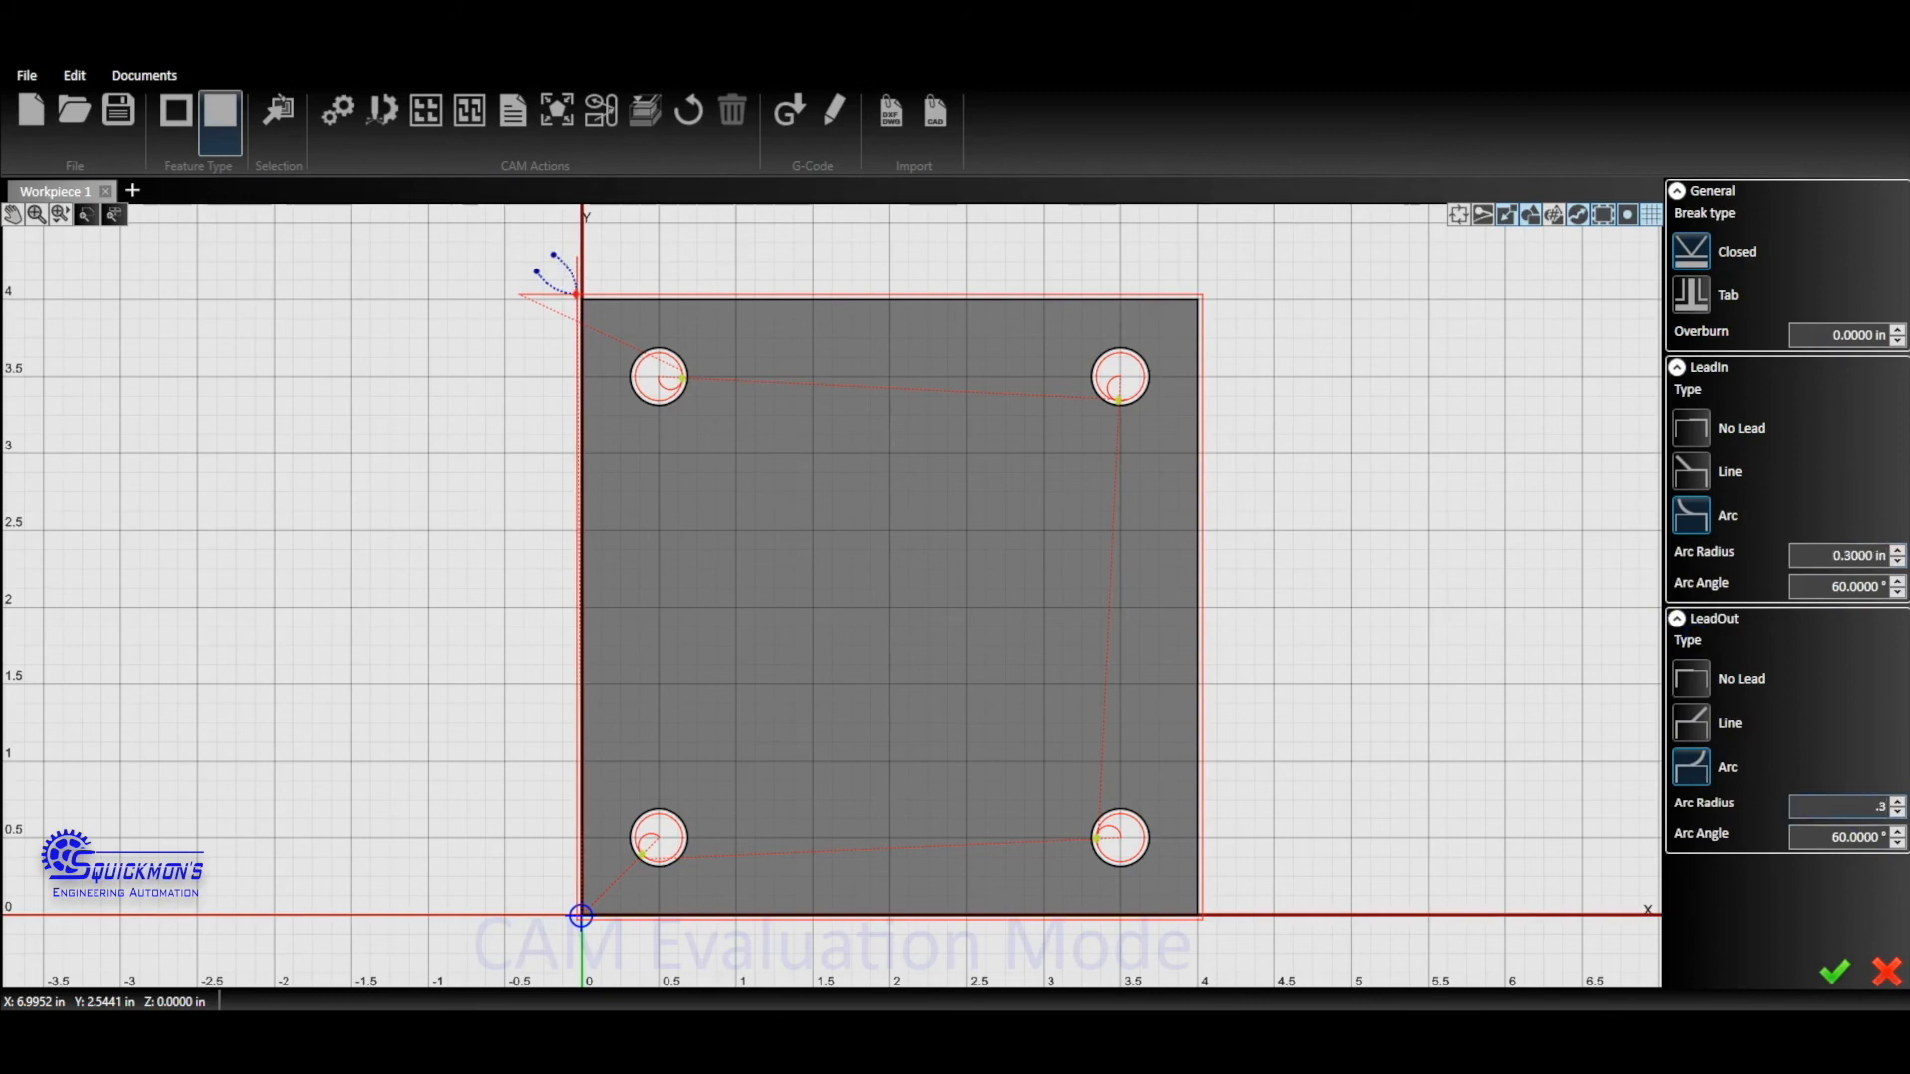
pyautogui.click(1838, 976)
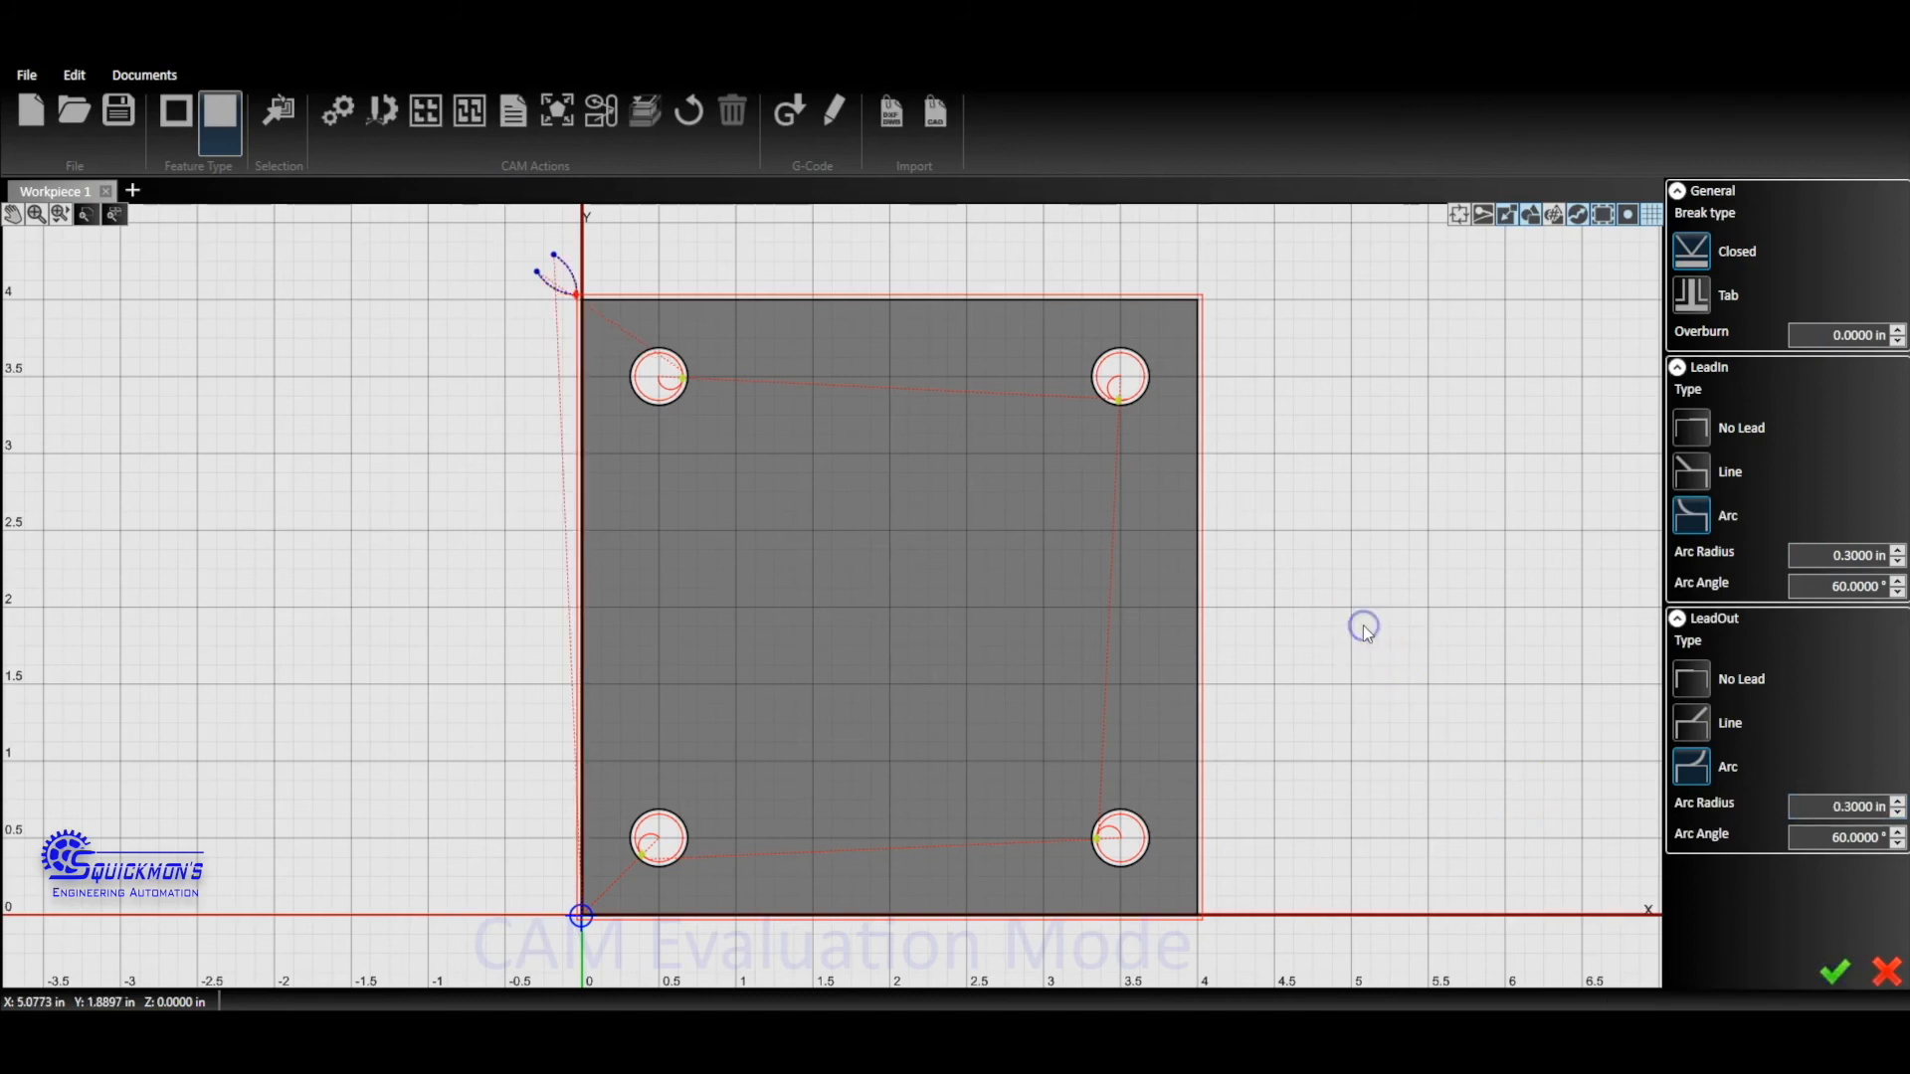